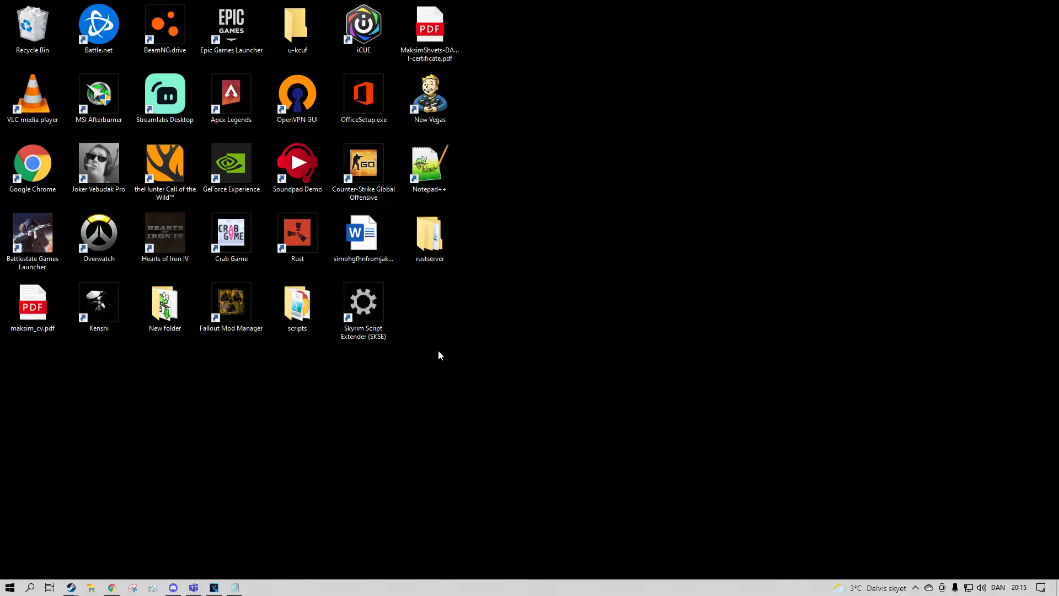
Step: Close the desktop's New menu without creating anything, then open File Explorer at Quick access
right_click(429, 330)
click(415, 336)
right_click(419, 335)
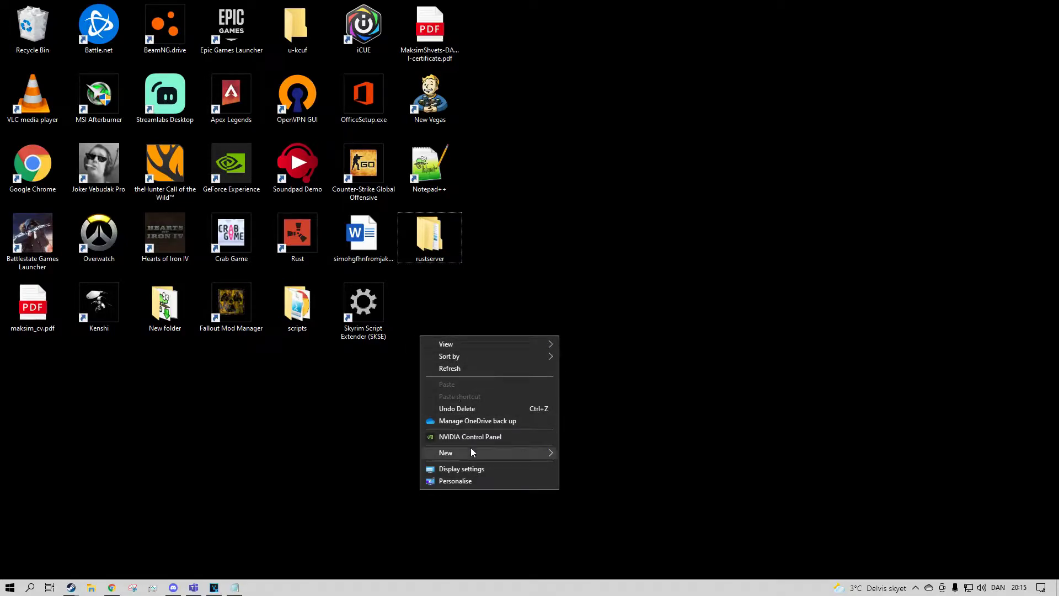
mouse_move(471, 448)
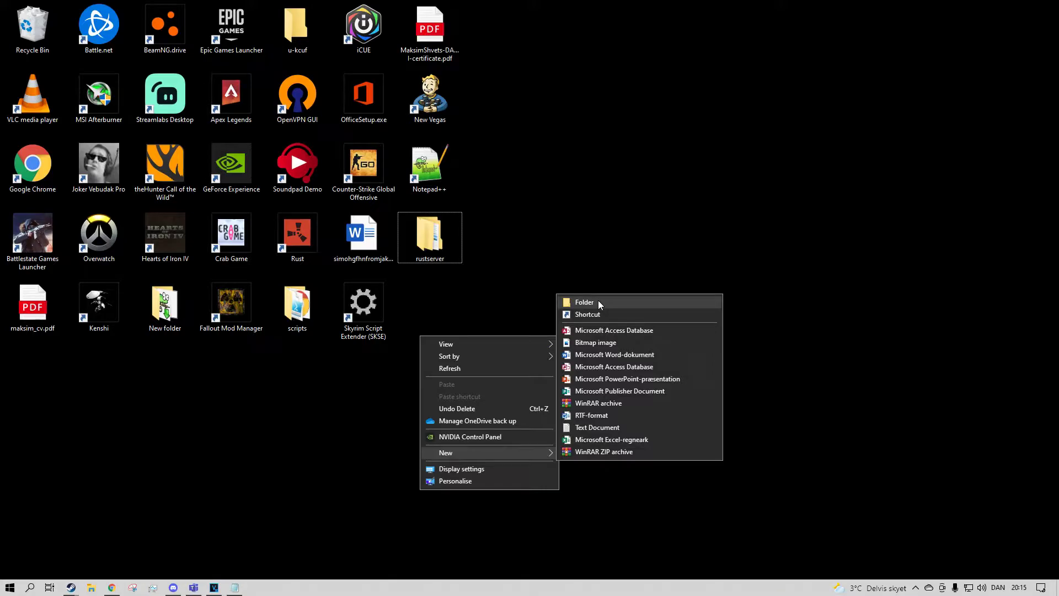
click(272, 460)
key(super+e)
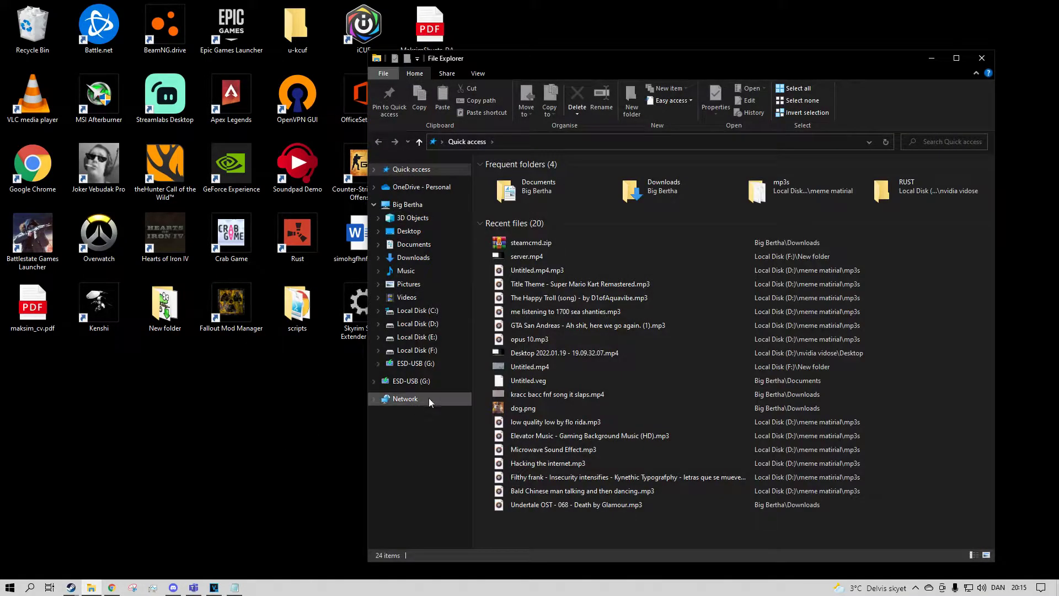
Step: Open Local Disk (E:) from the This PC drive overview
click(433, 324)
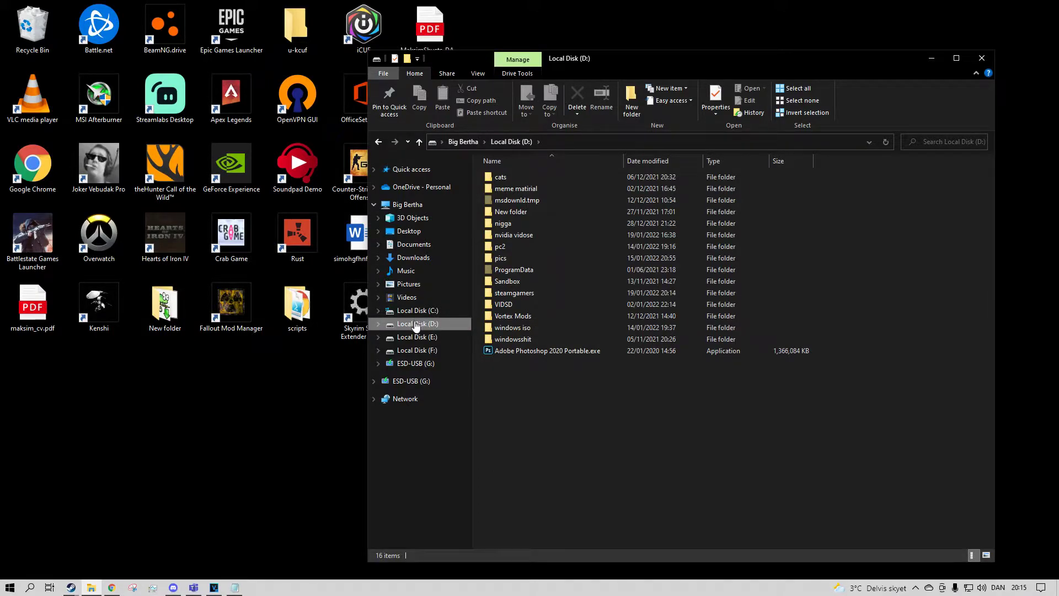
click(422, 205)
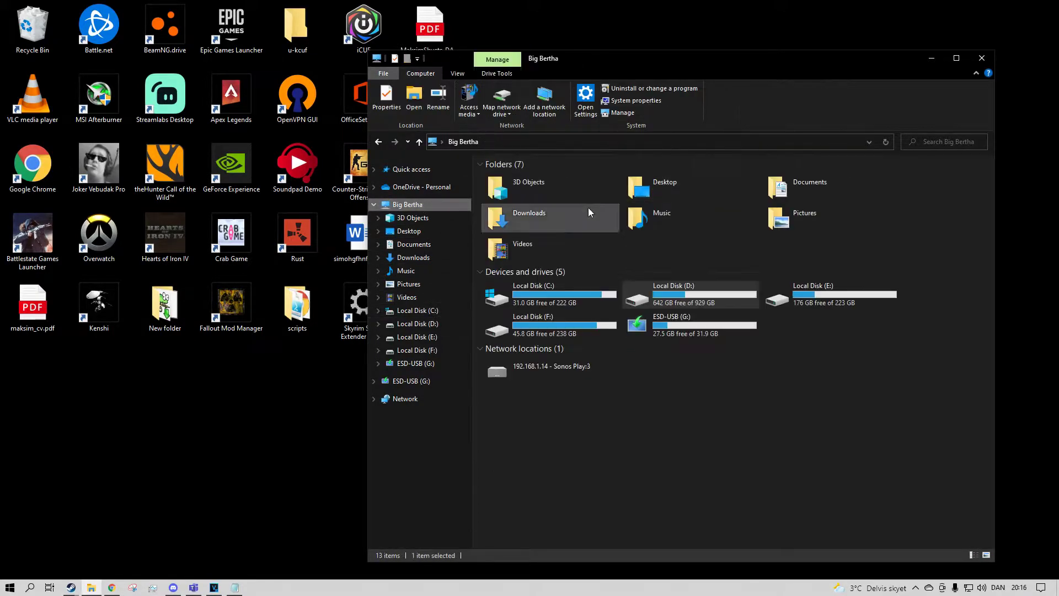
click(692, 301)
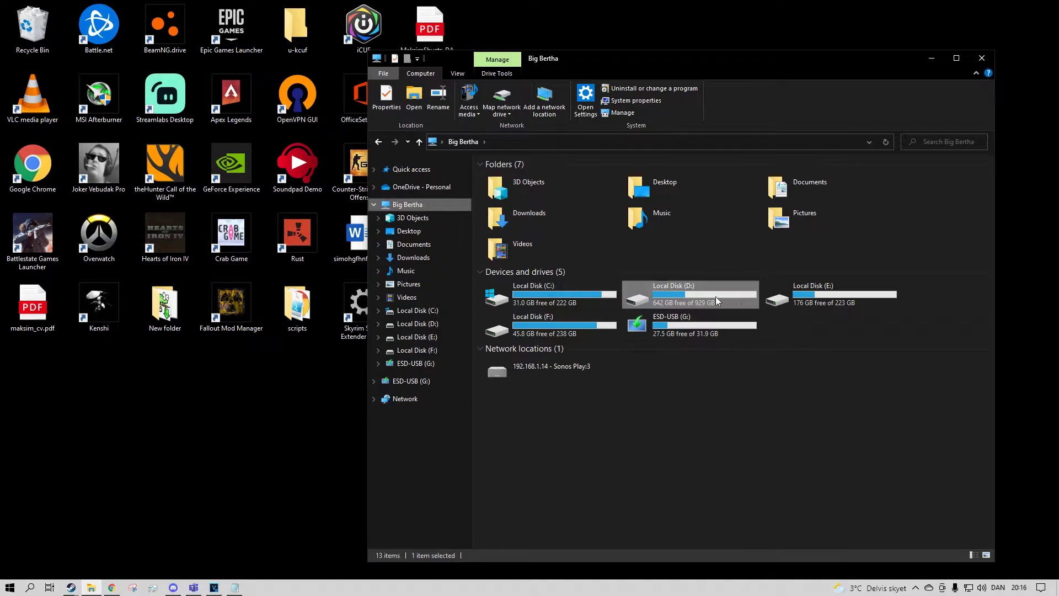
double_click(797, 304)
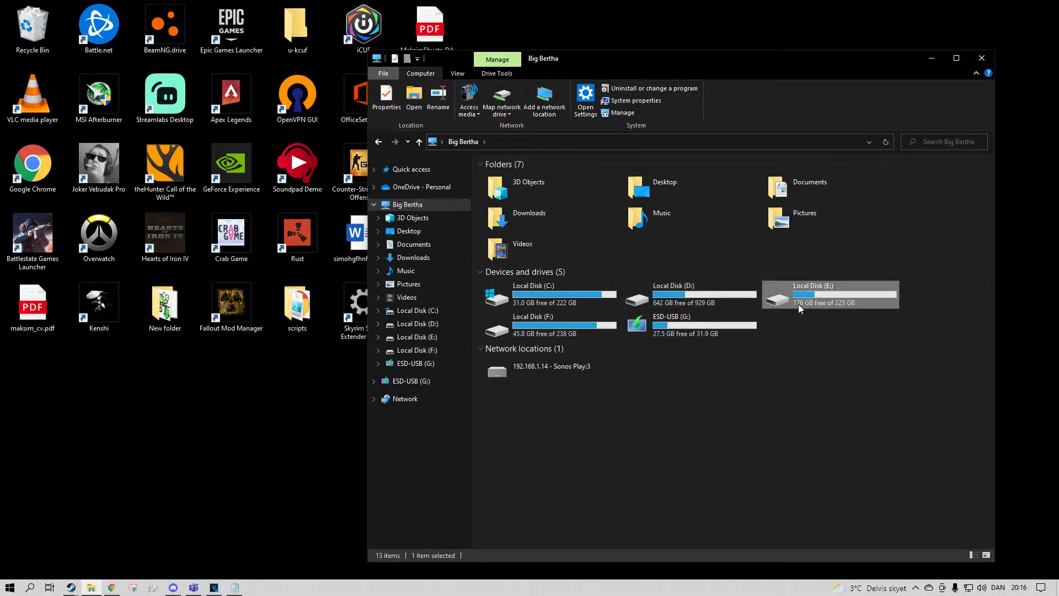
Step: Create a new folder named monkeyserver on E: and open it
right_click(641, 358)
mouse_move(678, 489)
click(790, 490)
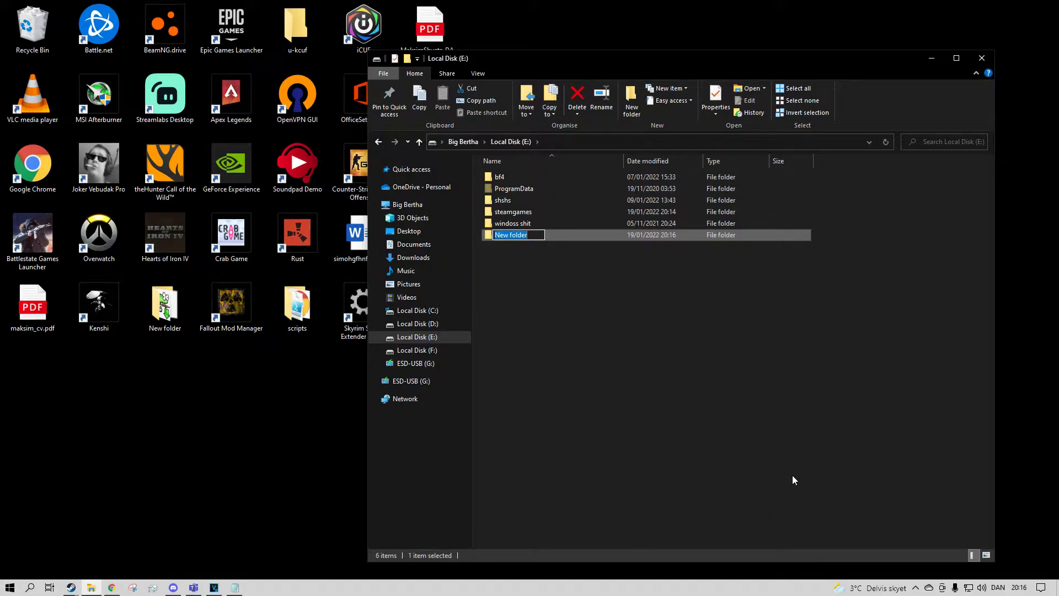
text(monkeyserver)
key(Return)
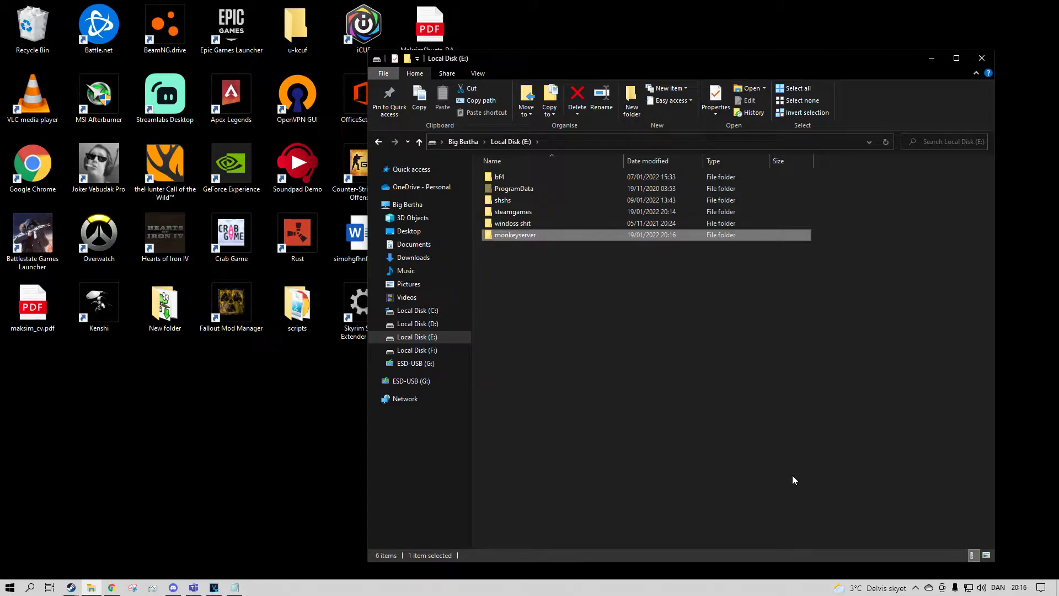
double_click(520, 234)
right_click(519, 233)
Step: Create two new folders inside monkeyserver and name the first one steamcmd
mouse_move(580, 366)
click(666, 368)
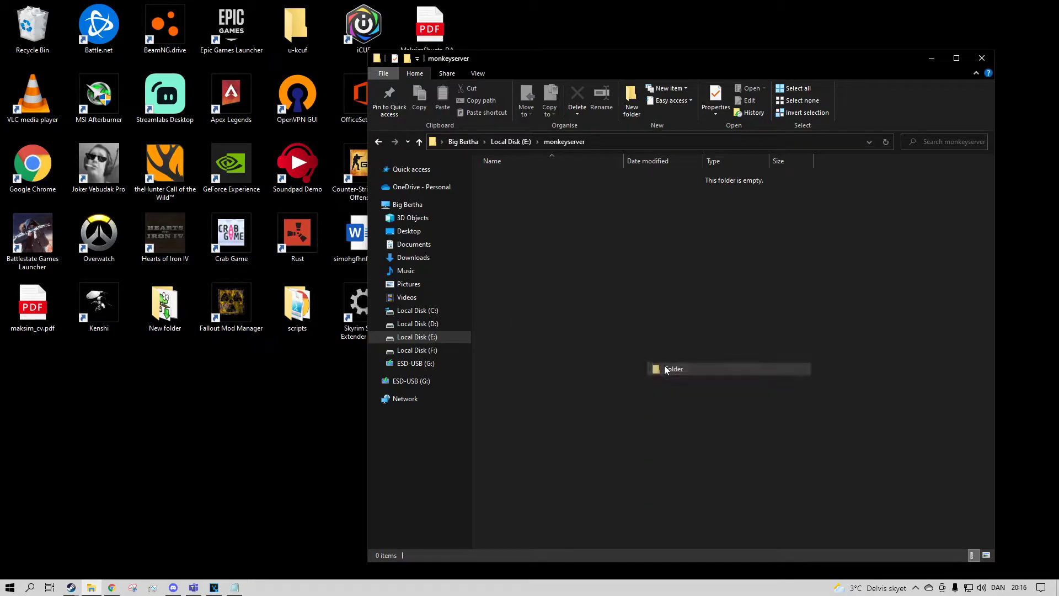
right_click(647, 332)
mouse_move(693, 464)
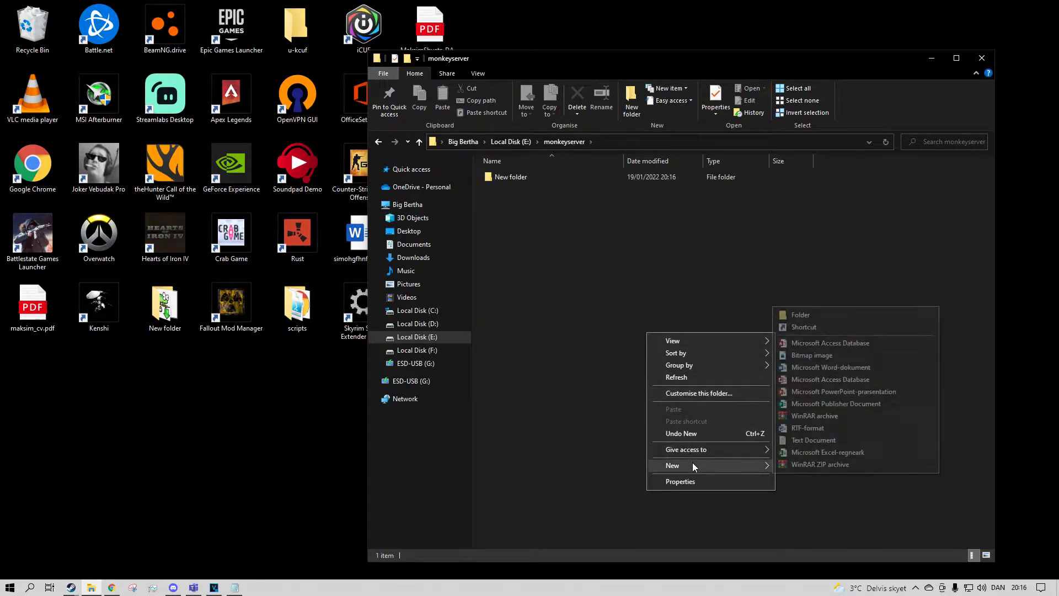
click(810, 315)
text(steamer)
key(BackSpace)
key(BackSpace)
text(cmd)
key(Return)
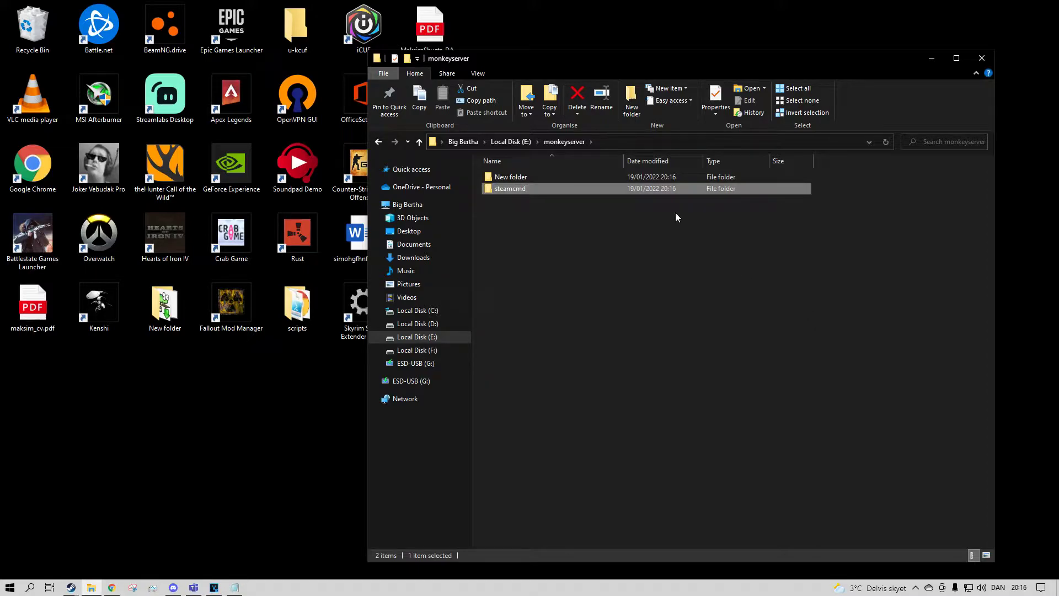
Step: Rename the remaining New folder to rustserver
right_click(604, 177)
click(640, 448)
right_click(536, 176)
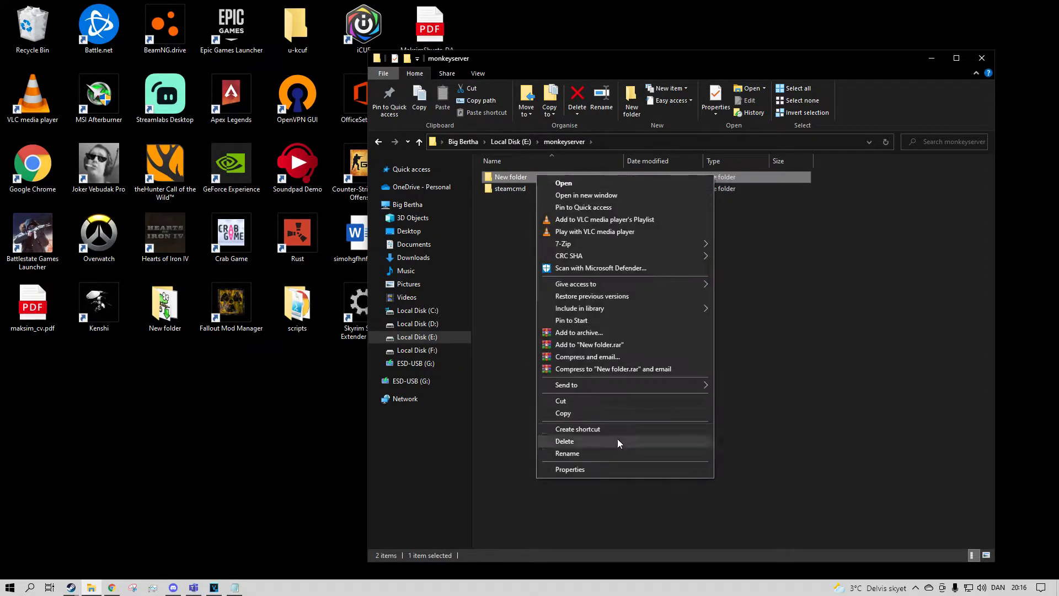
click(614, 455)
text(rustserver)
key(Return)
click(596, 438)
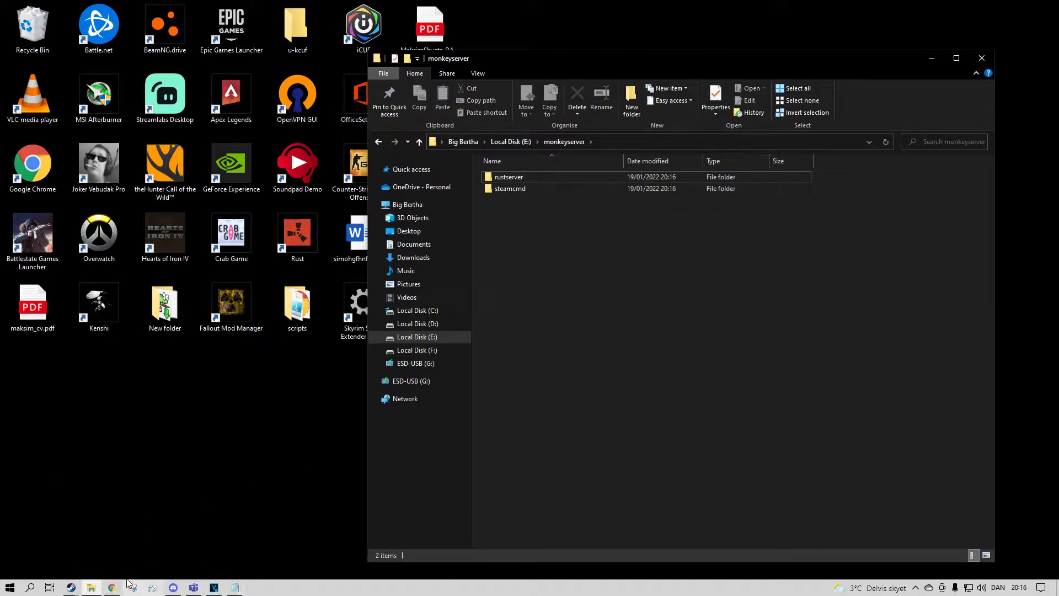
right_click(91, 589)
click(91, 590)
click(91, 589)
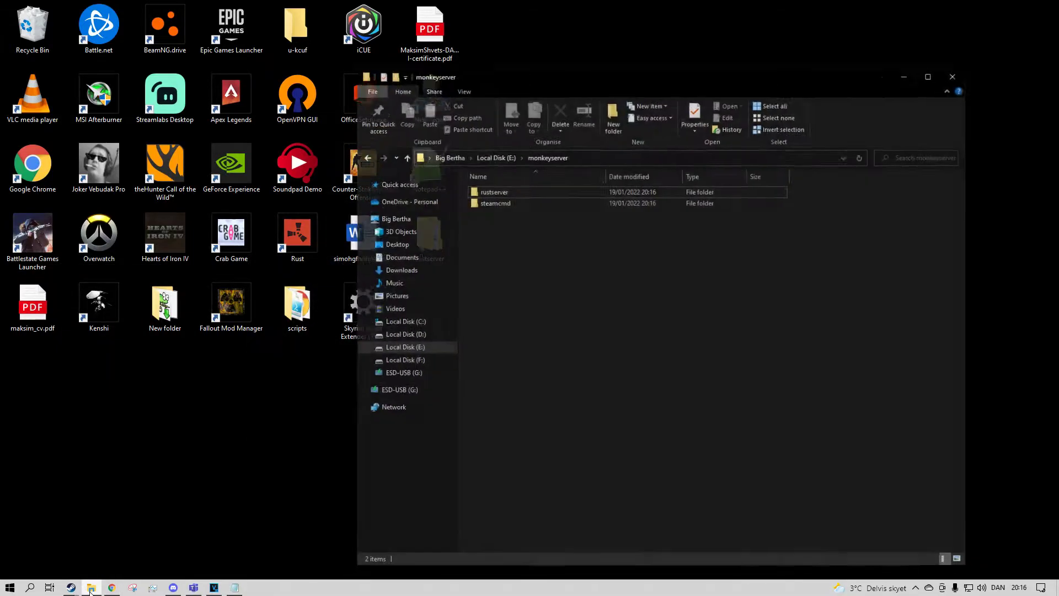
Step: Open a second Explorer window and open steamcmd.zip from Recent files in WinRAR
right_click(91, 589)
click(84, 532)
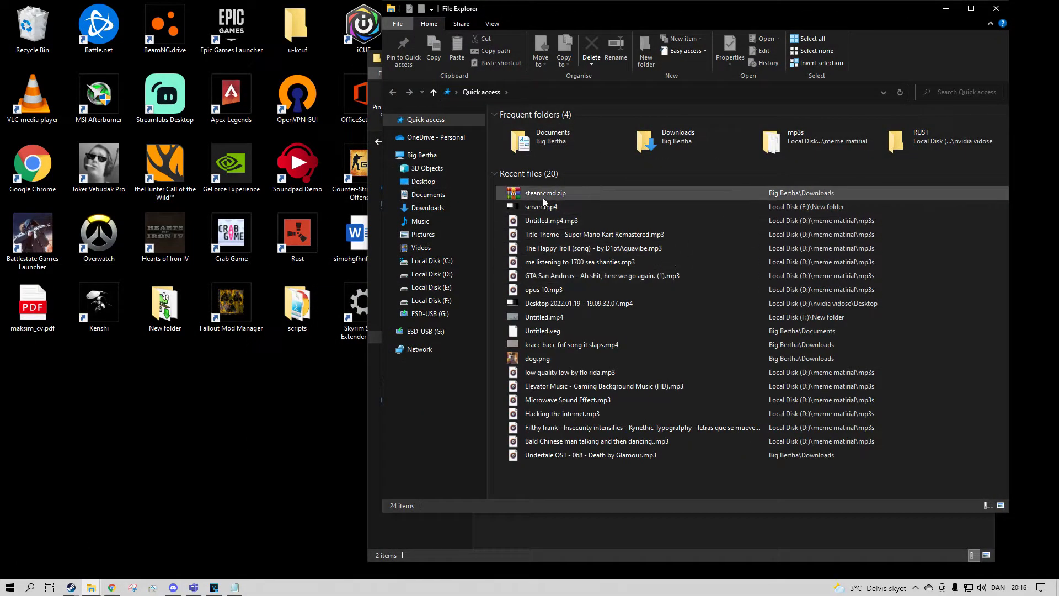
drag(531, 16, 22, 88)
double_click(117, 262)
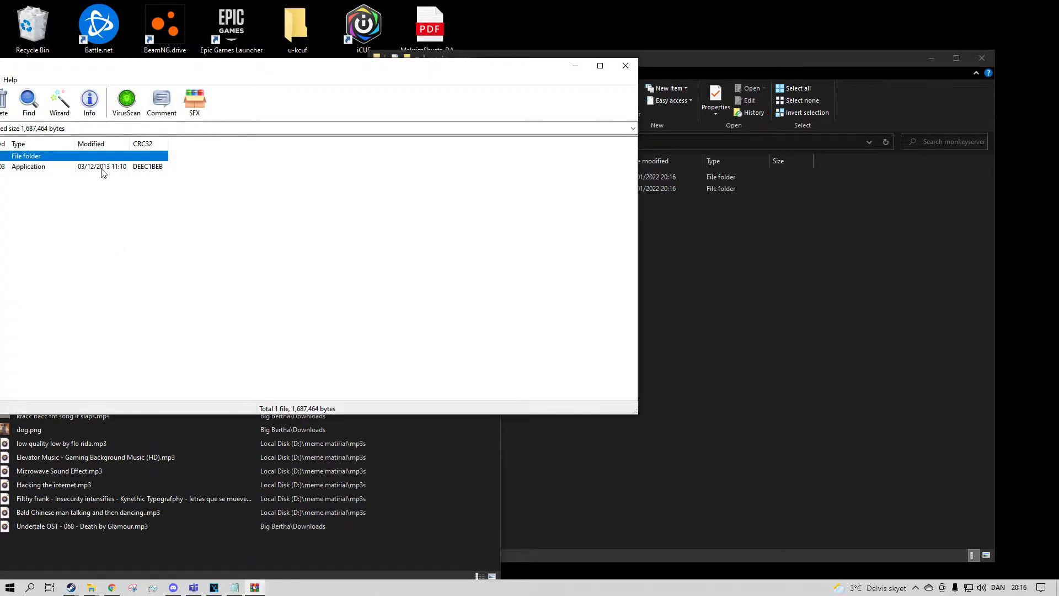
Step: Extract steamcmd.exe into E:\monkeyserver\steamcmd and close WinRAR
click(757, 208)
double_click(736, 191)
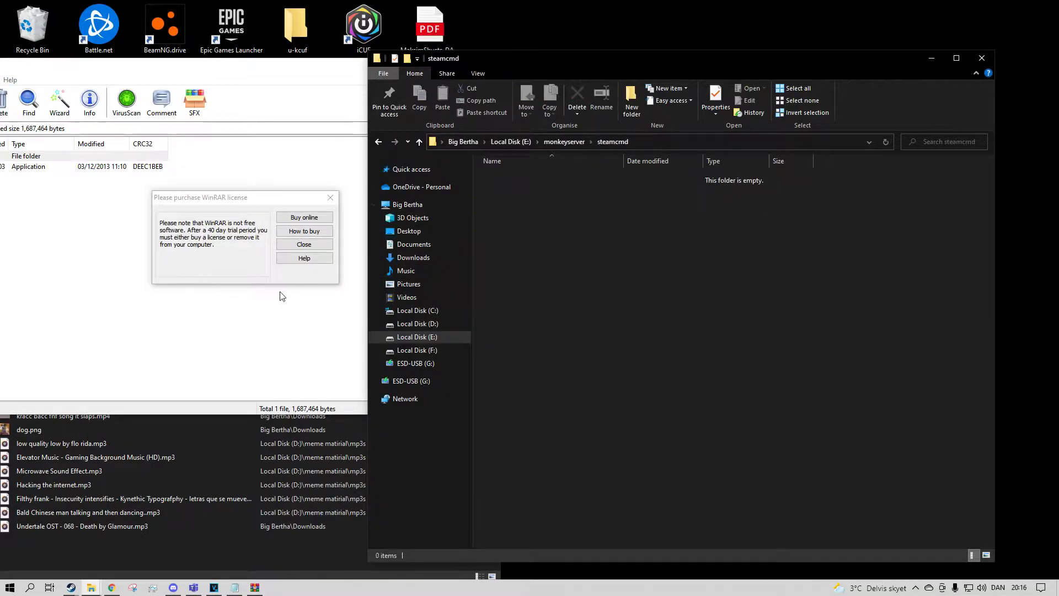
click(329, 198)
drag(38, 172, 755, 342)
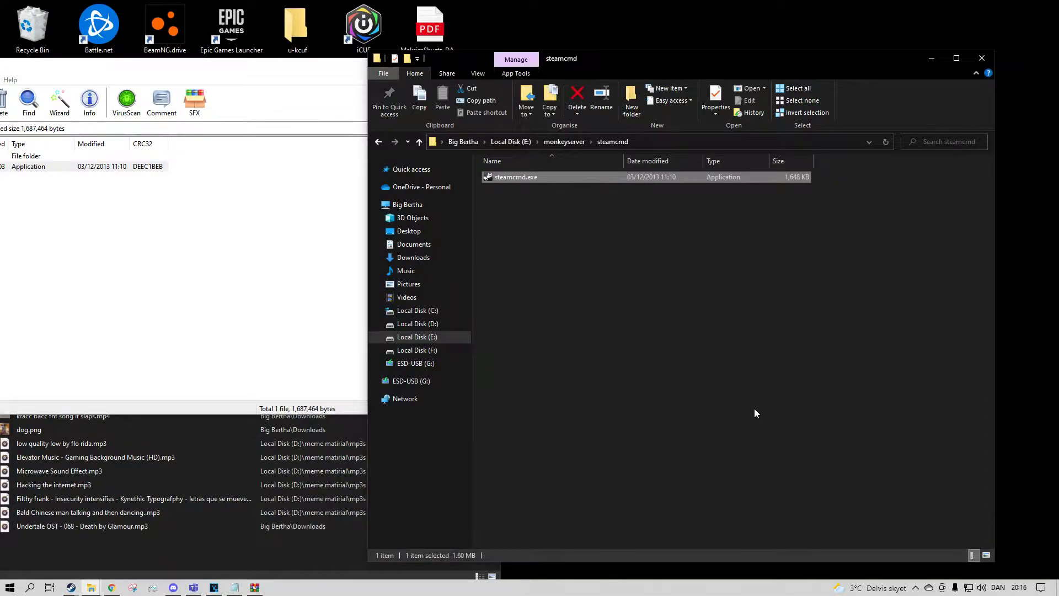
click(267, 315)
click(627, 68)
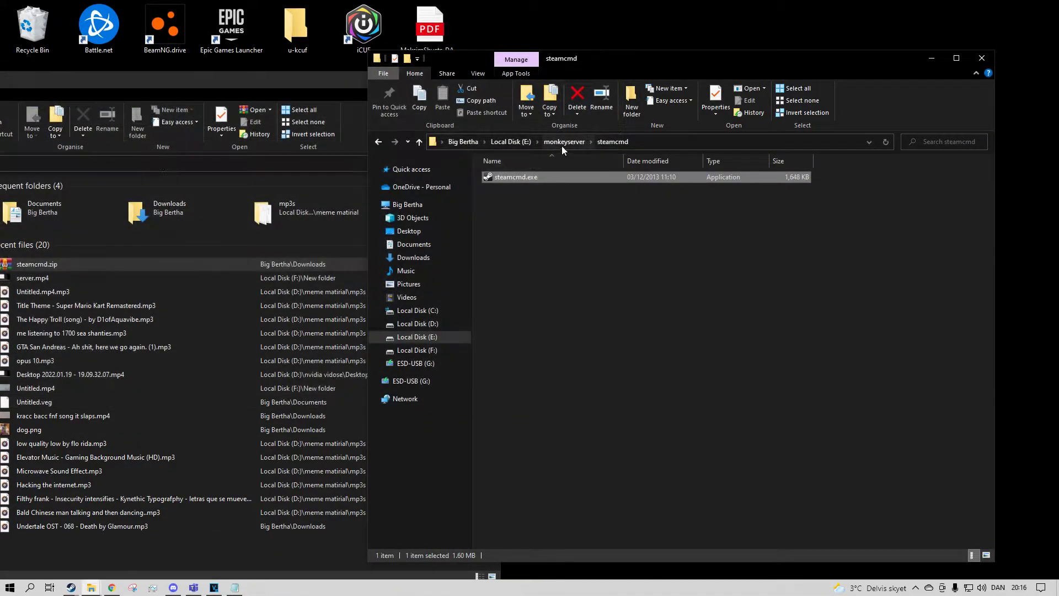
Step: Run steamcmd.exe as administrator and let it finish updating to the Steam> prompt
right_click(532, 177)
click(562, 200)
click(504, 376)
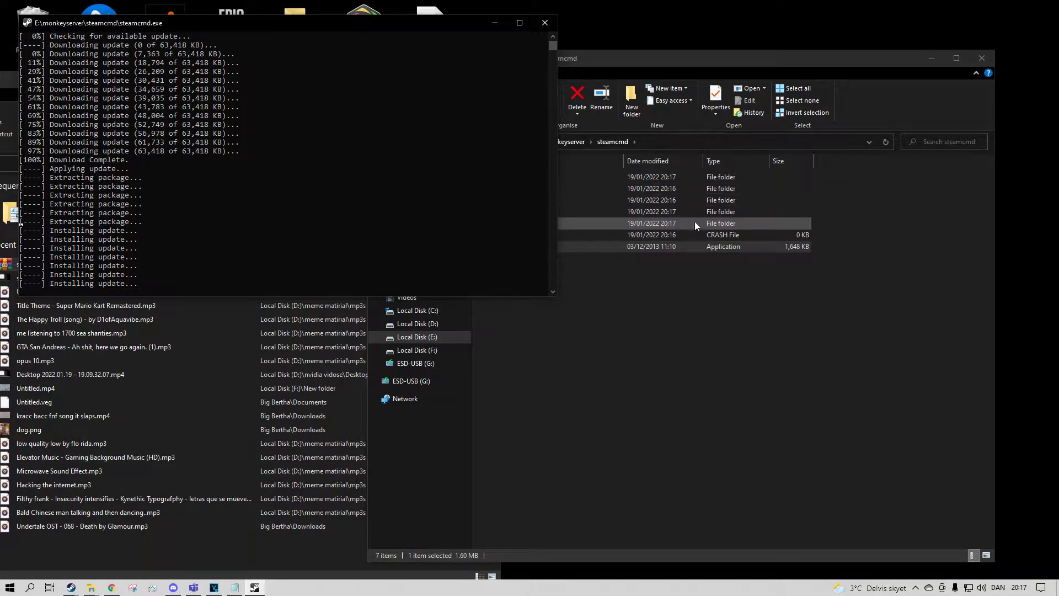
click(689, 300)
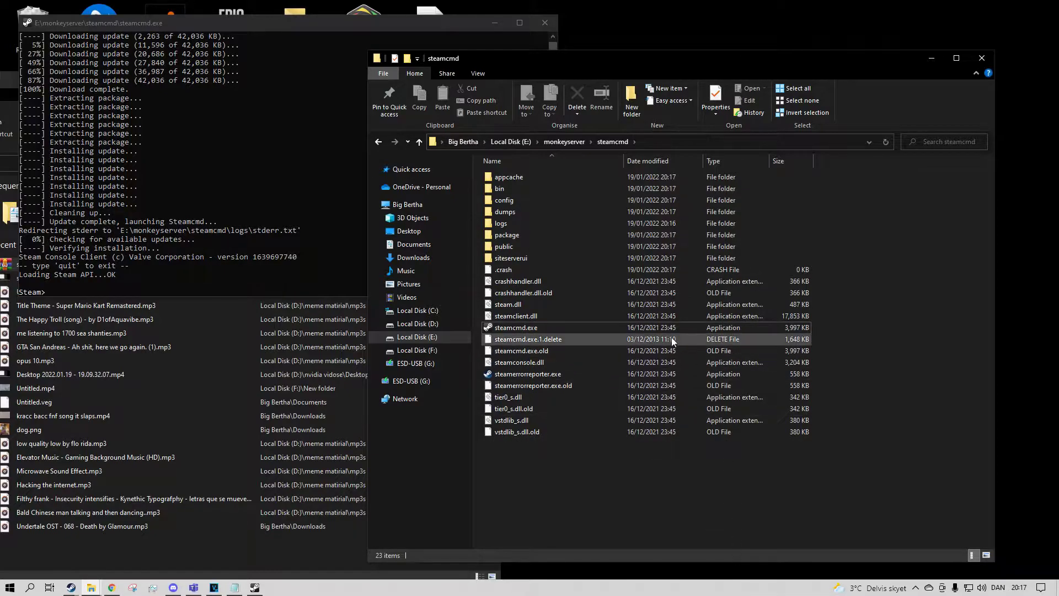
click(243, 237)
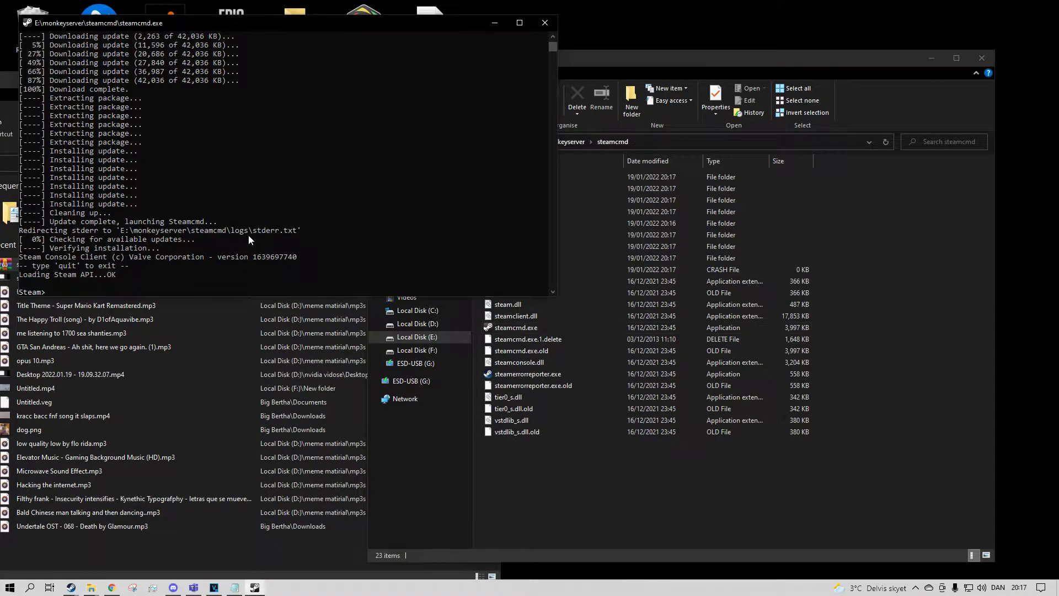
Step: Open E:\monkeyserver\rustserver in Explorer and copy its full path
click(126, 213)
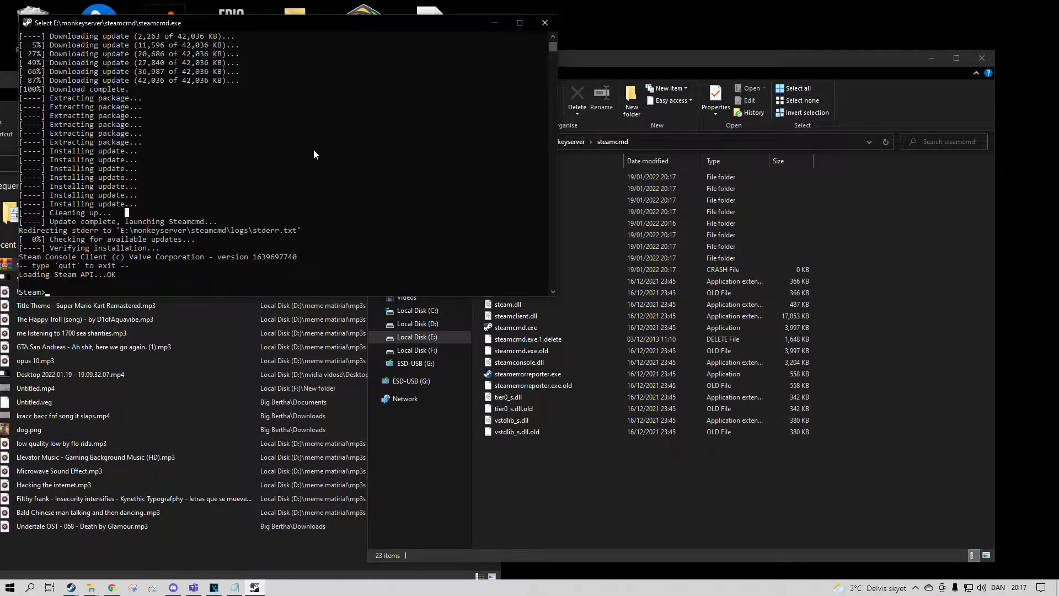
click(591, 484)
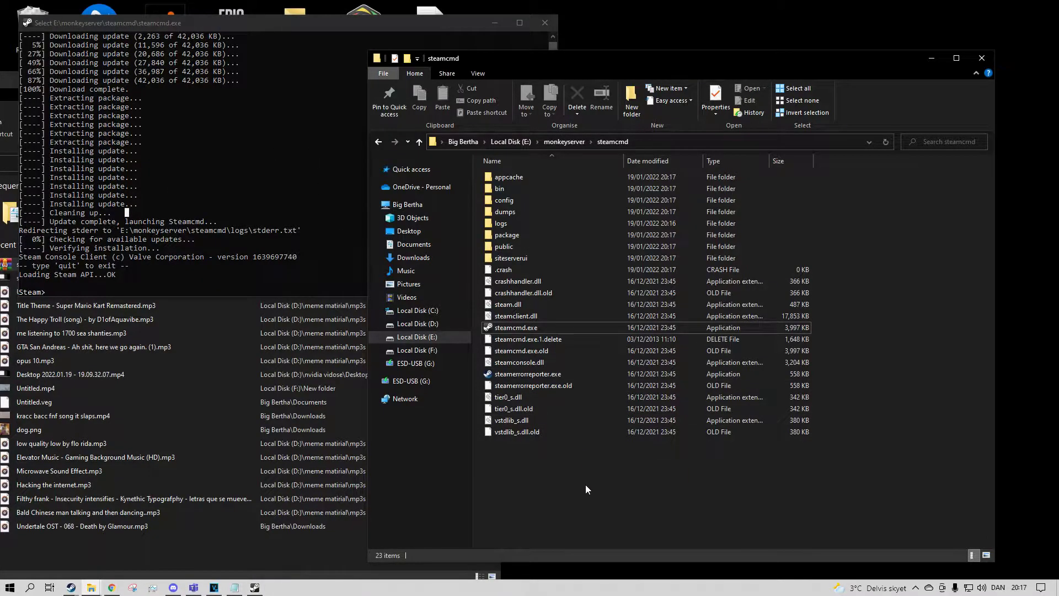
click(571, 146)
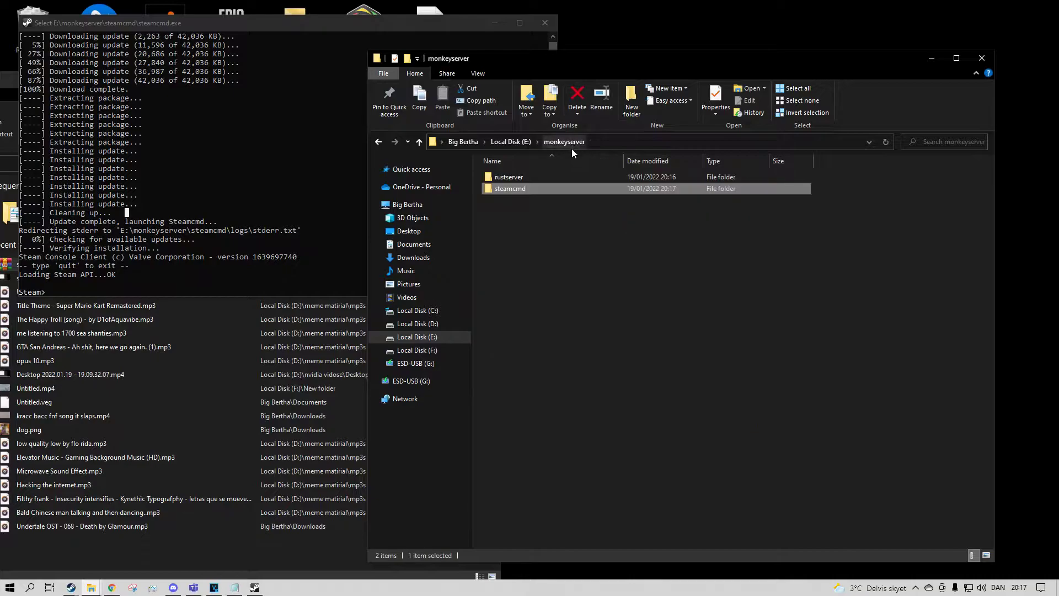
double_click(560, 175)
click(653, 145)
key(ctrl+c)
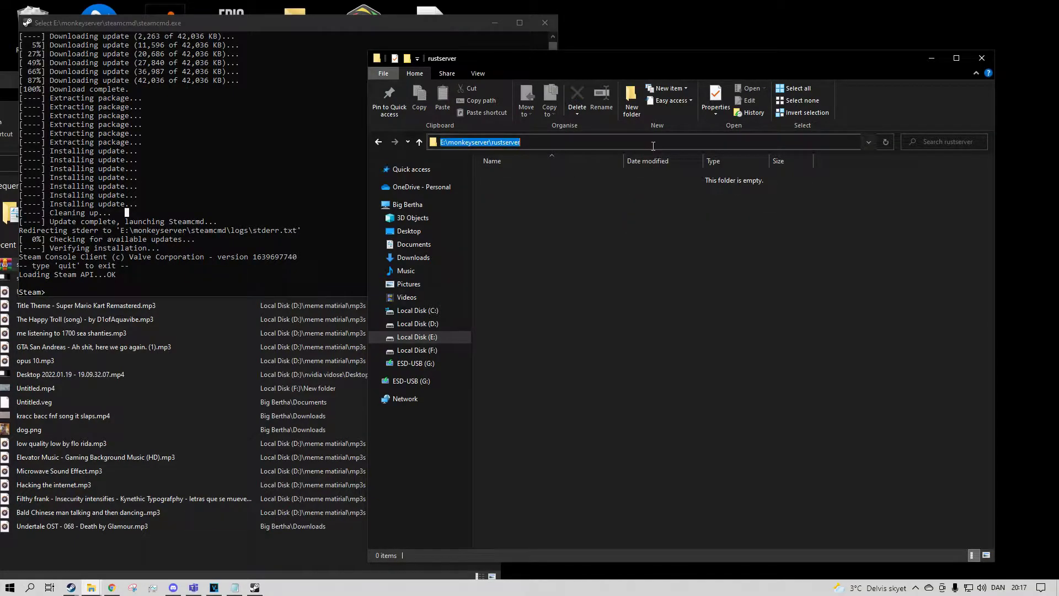
Step: Run force_install_dir with the pasted rustserver path in SteamCMD
click(575, 263)
click(303, 236)
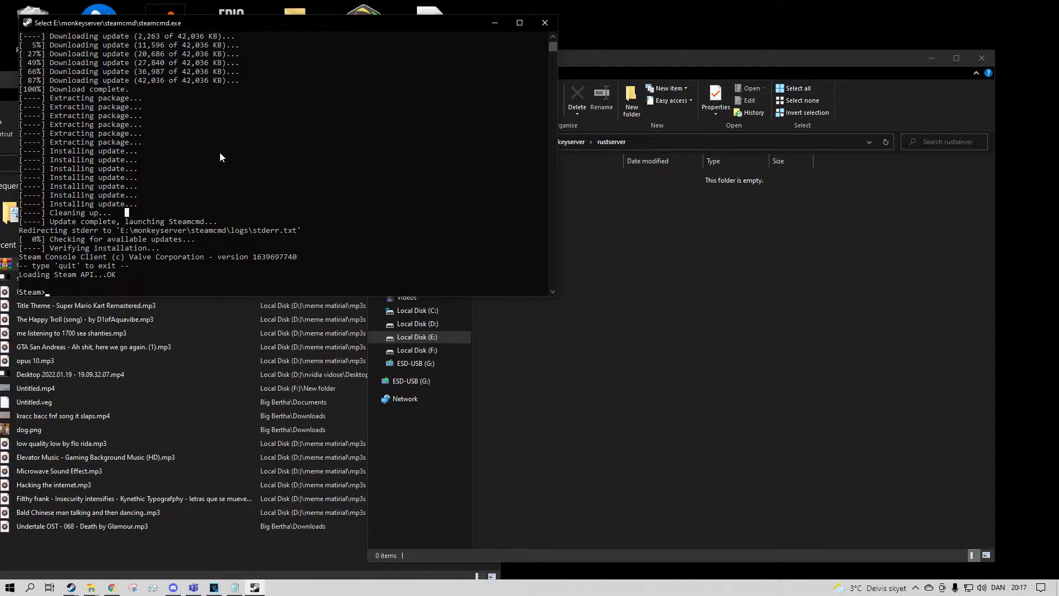
text(force_install_)
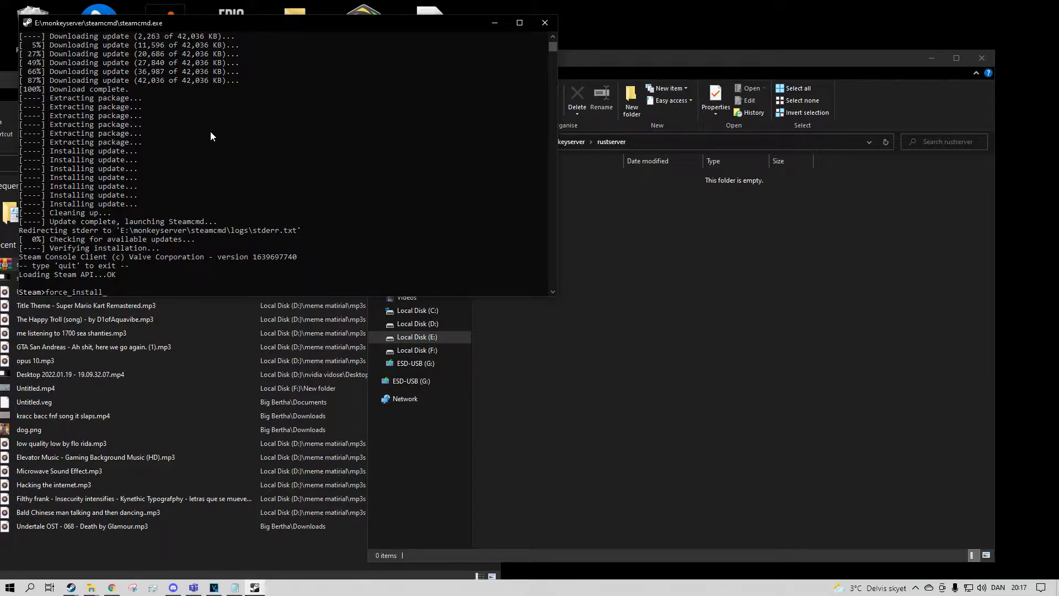
text(dir)
key(ctrl+v)
key(Return)
Step: Log in anonymously and run app_update 258550 to download the Rust server
text(l)
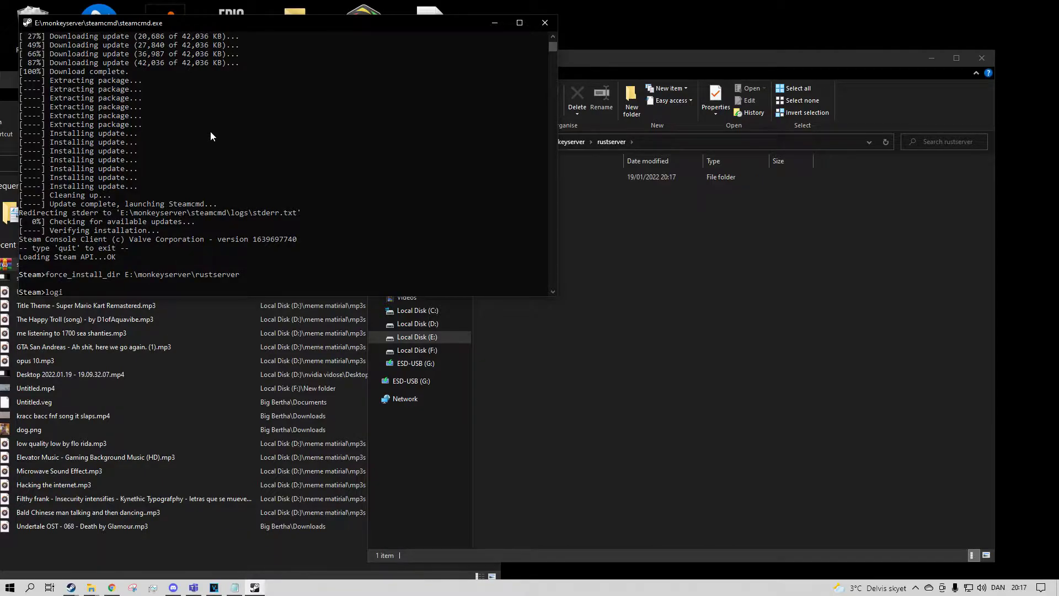
text(ogin anonymous)
key(Return)
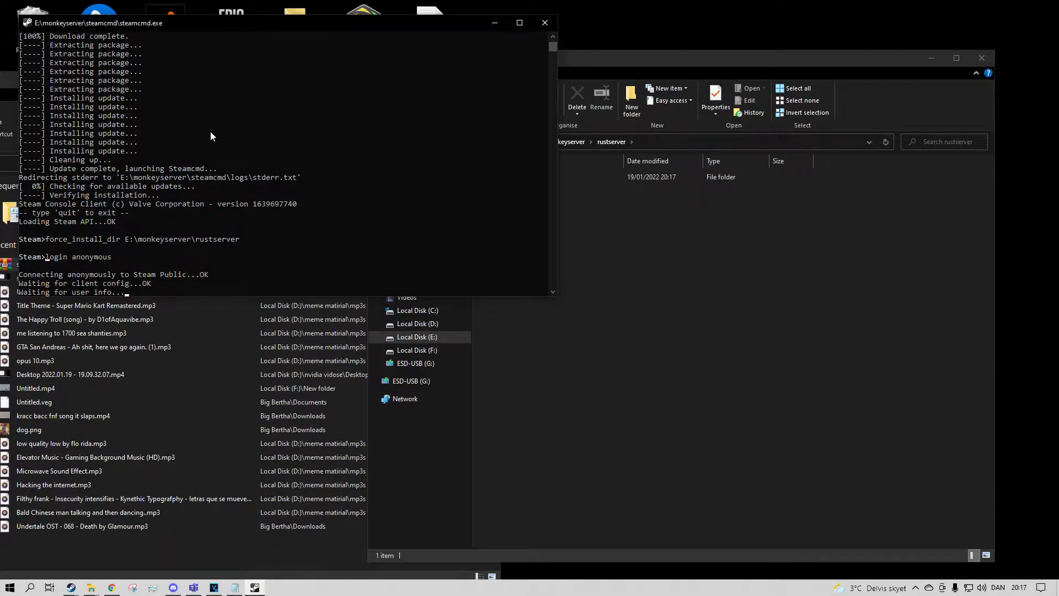
text(am>app_update)
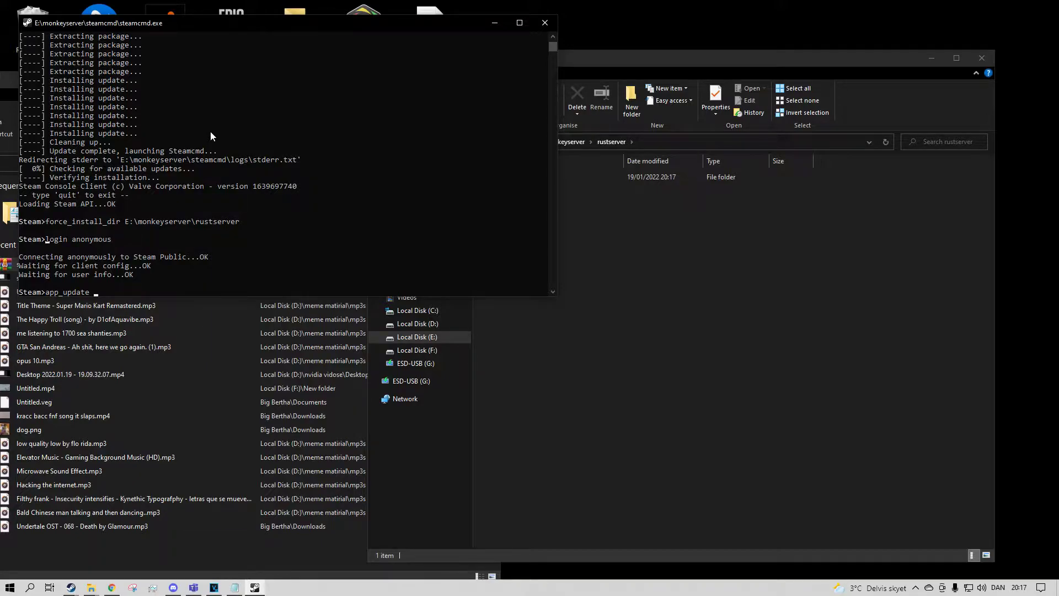
text(258550)
key(Return)
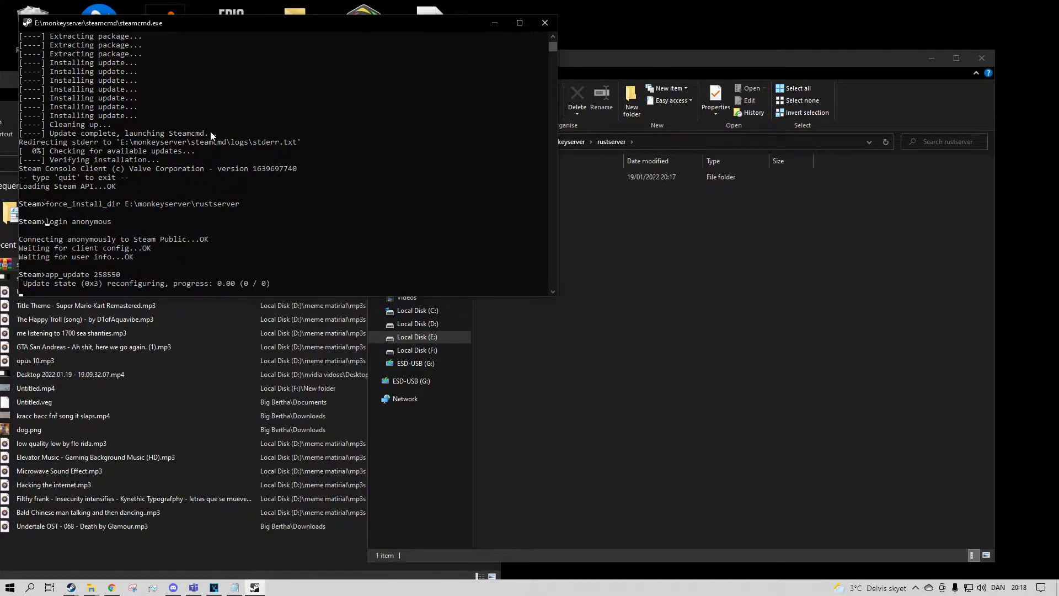
click(792, 362)
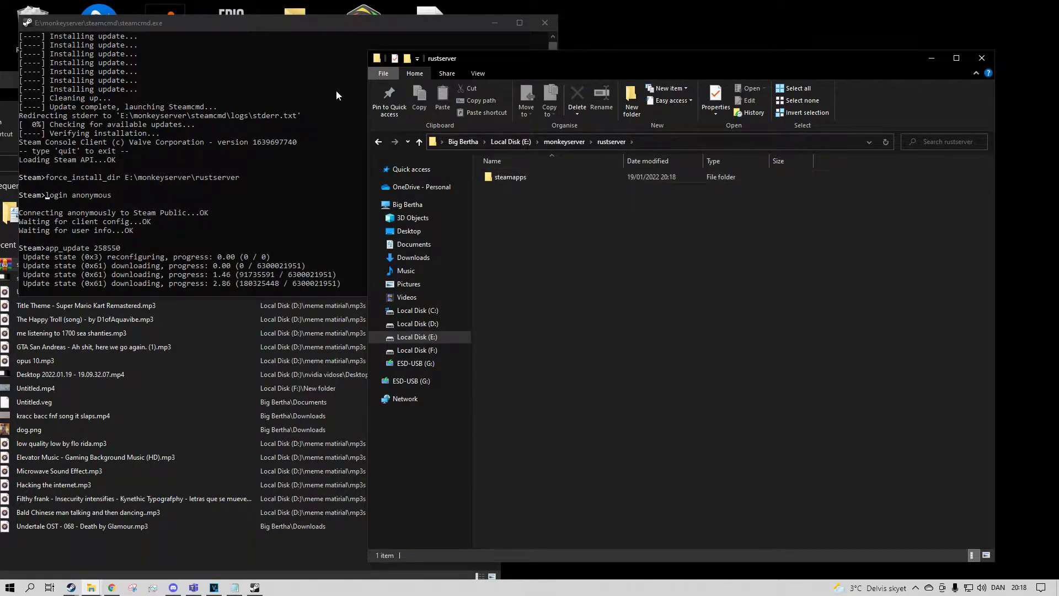
click(230, 24)
Step: Set the console font to Lucida Console, size 20
right_click(230, 24)
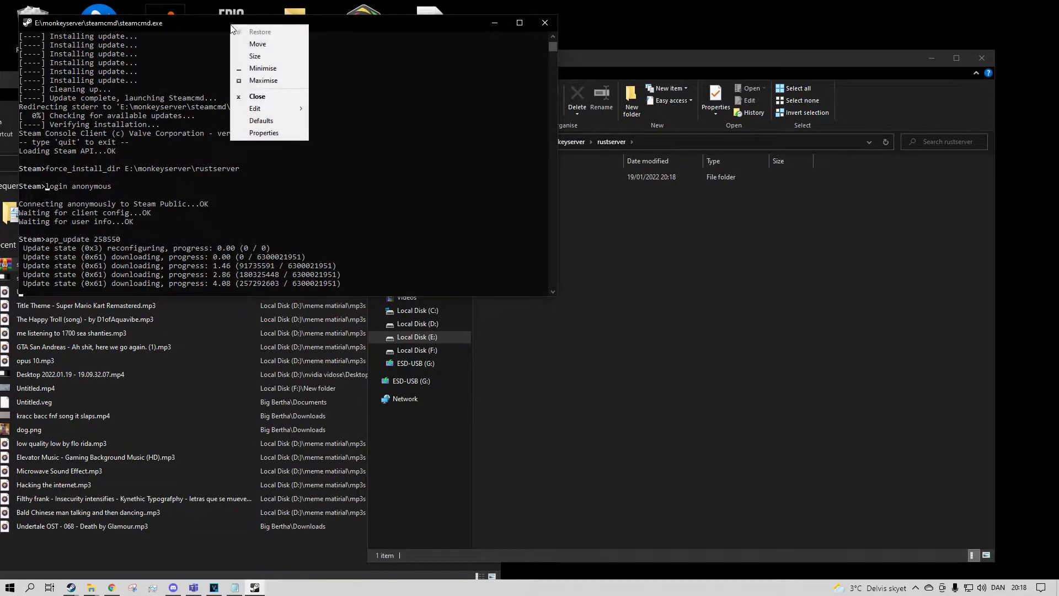
click(282, 134)
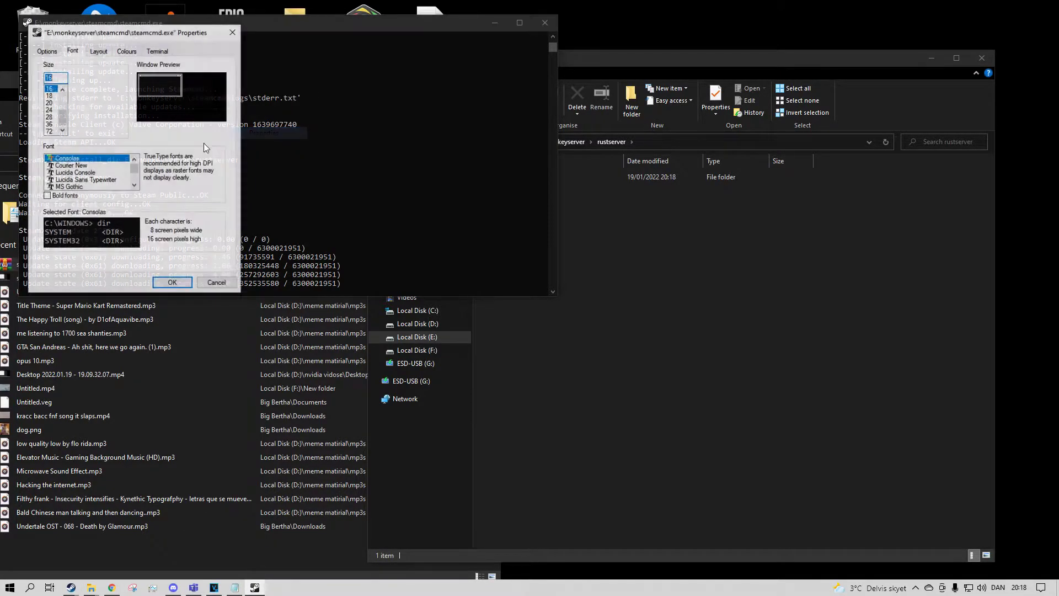
click(49, 96)
click(50, 102)
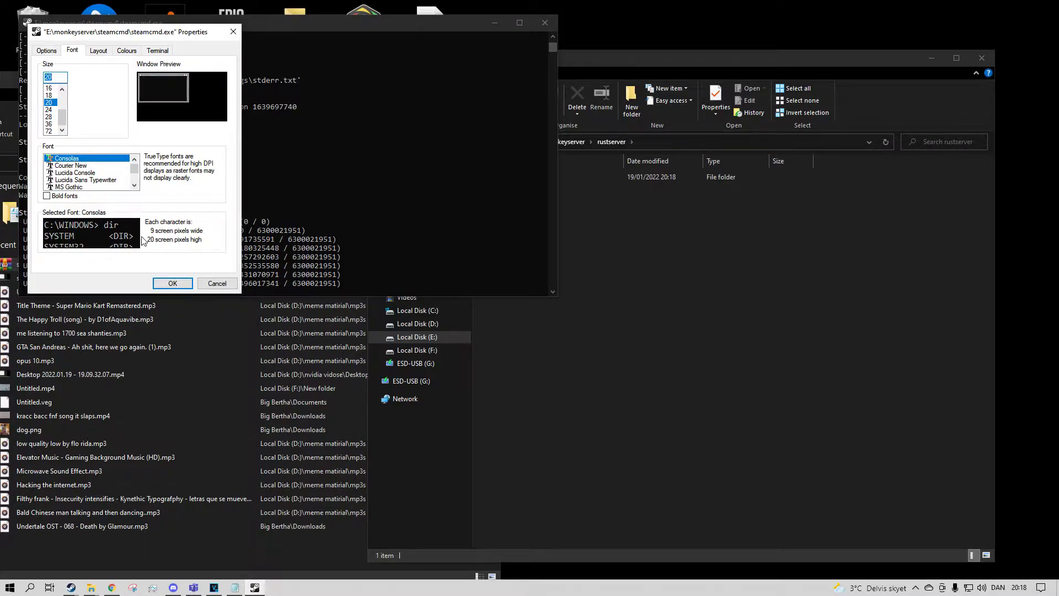
click(97, 165)
click(91, 173)
click(87, 180)
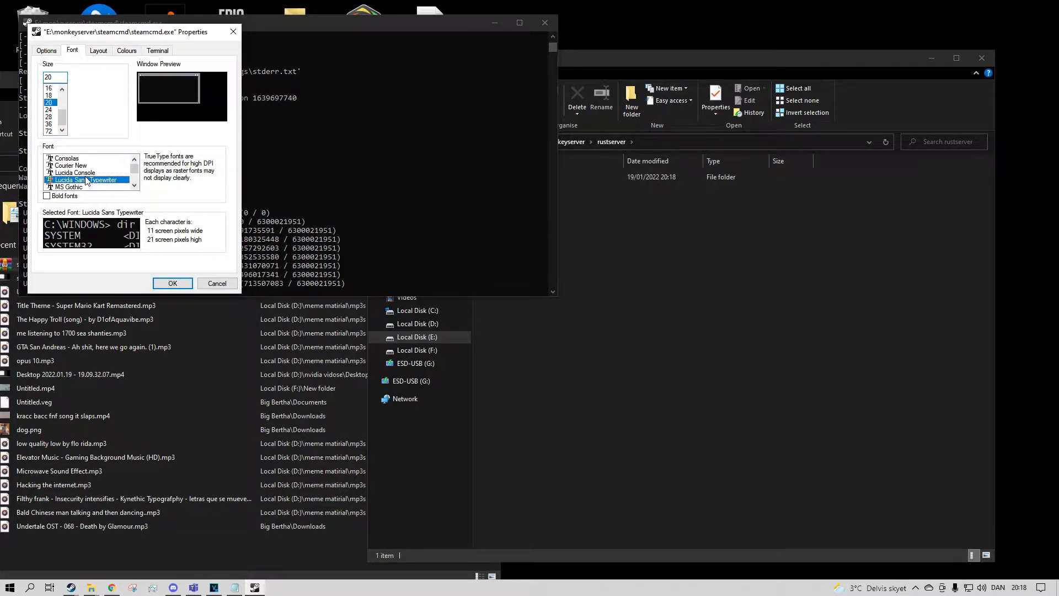
click(86, 173)
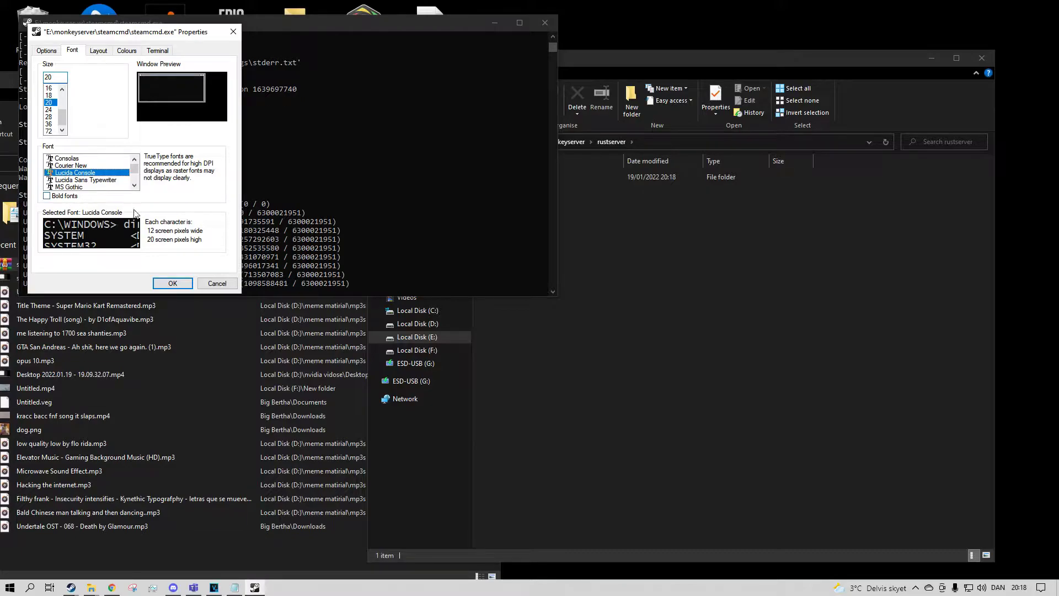
click(168, 282)
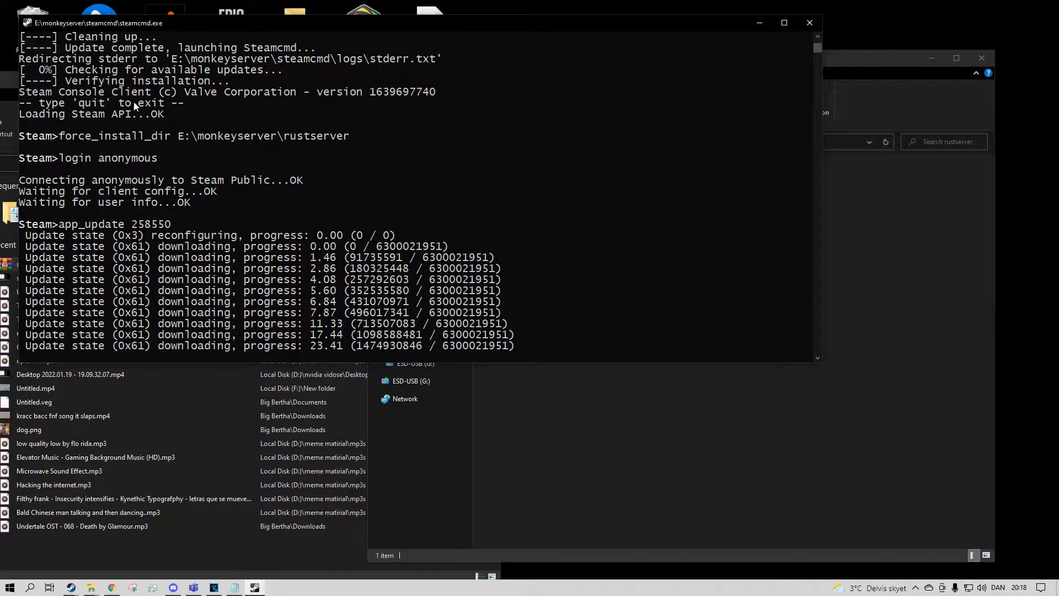
Step: Change the console's screen text colour to green
right_click(104, 25)
click(146, 135)
click(99, 51)
click(124, 50)
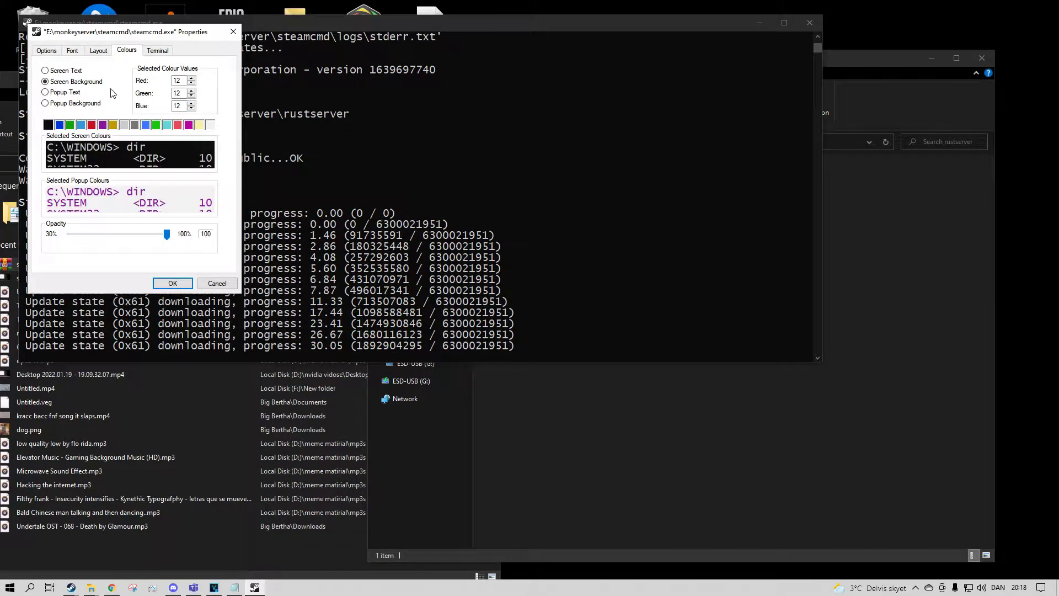
click(45, 71)
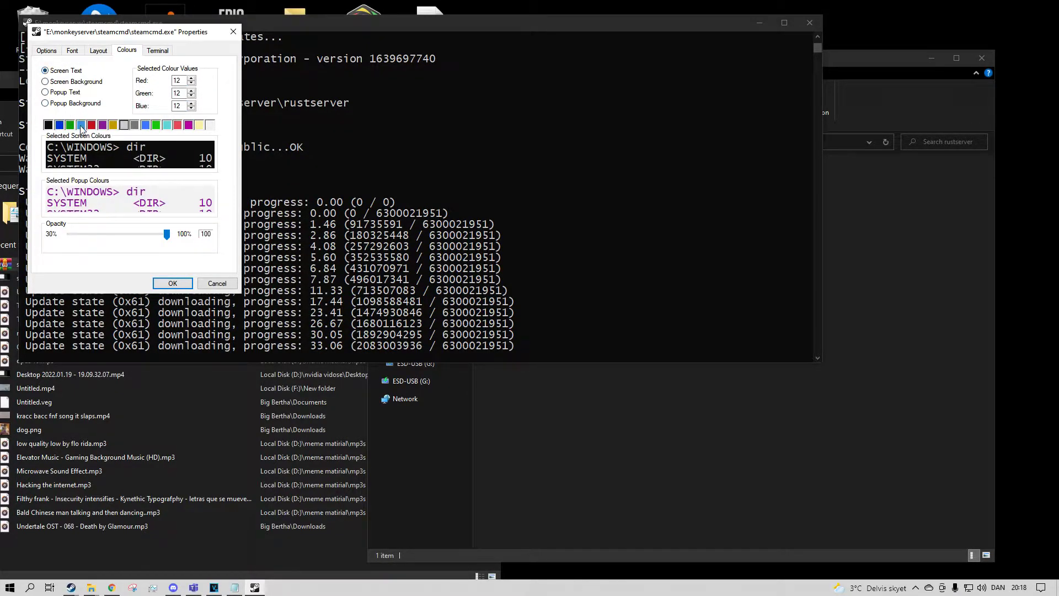
click(178, 283)
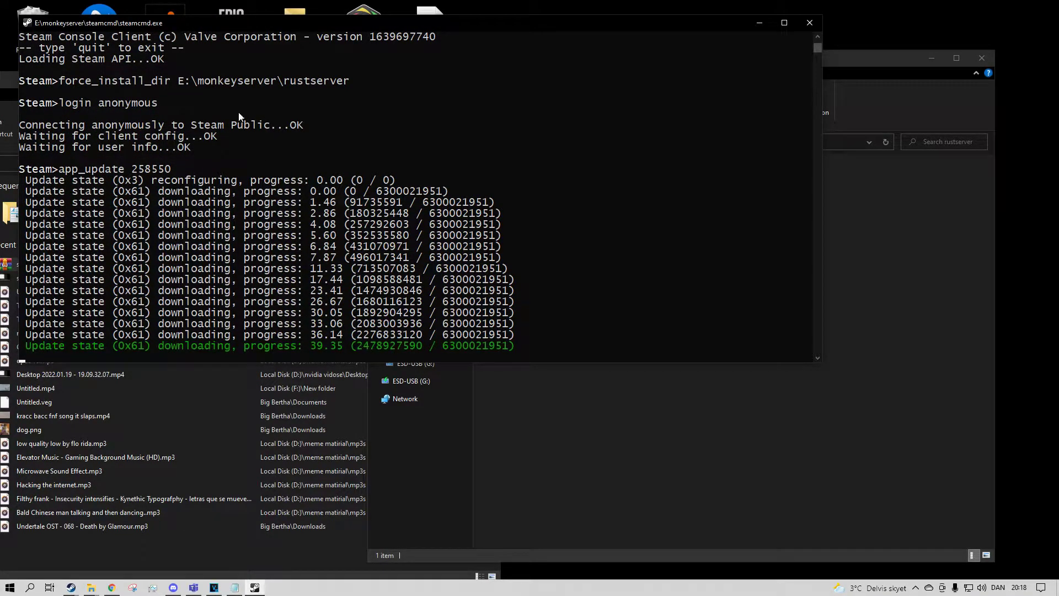
Step: Set the console window opacity to about 90%
right_click(113, 25)
click(145, 142)
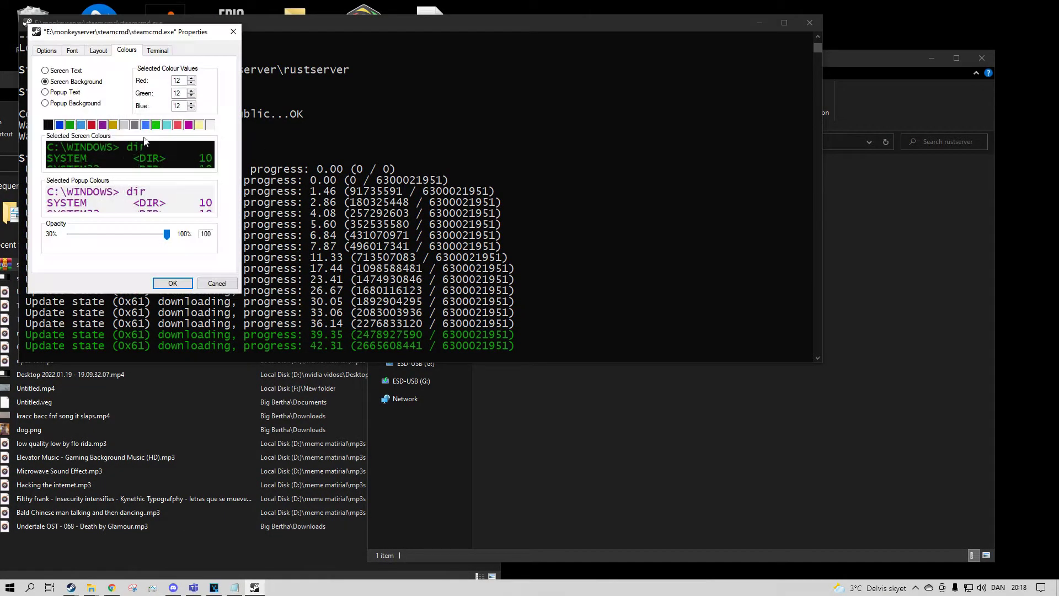
drag(167, 234, 132, 234)
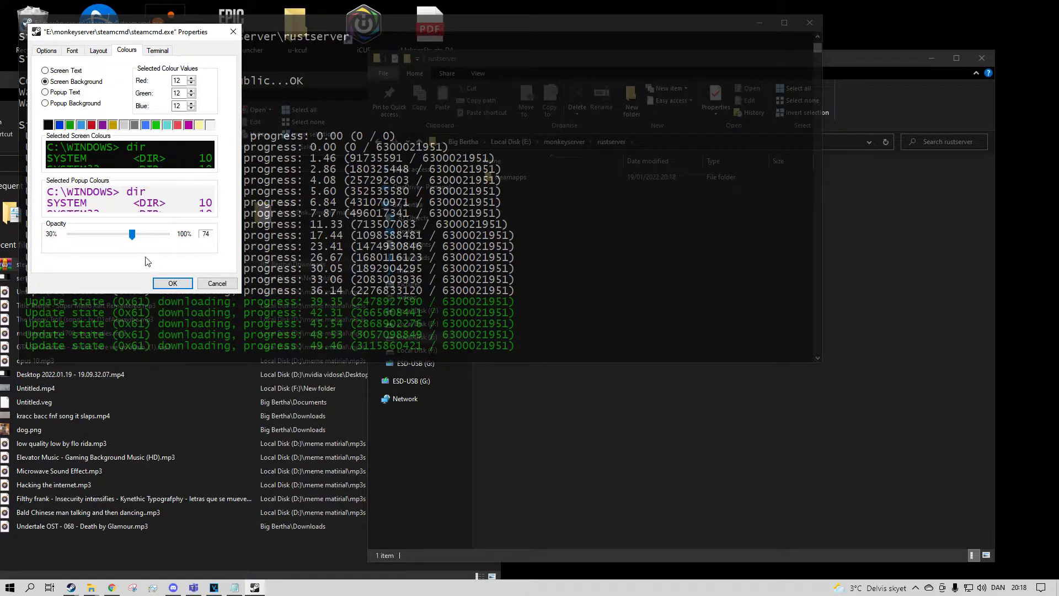
drag(132, 234, 157, 234)
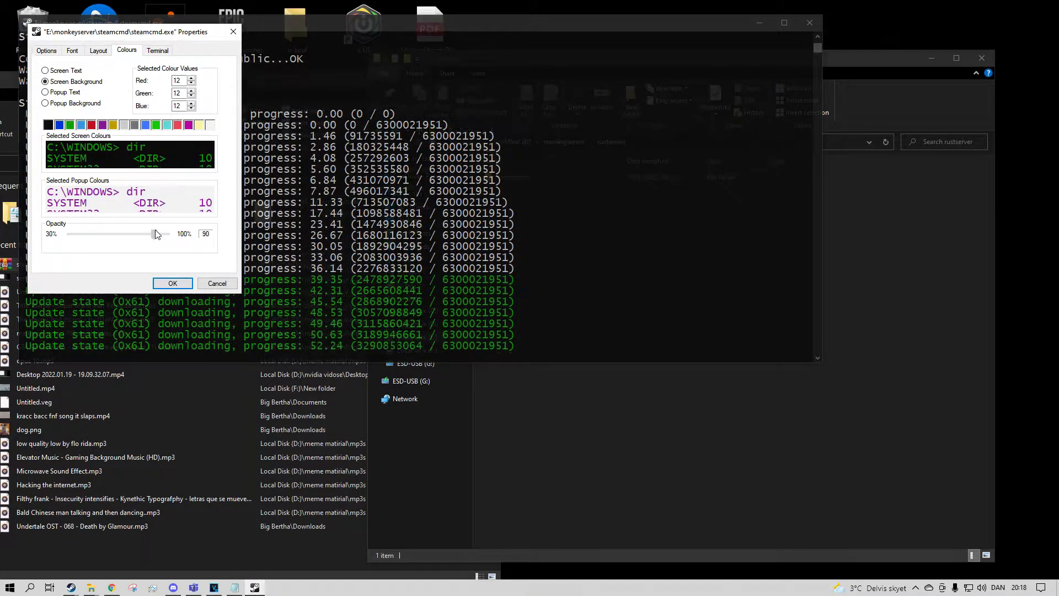
click(173, 283)
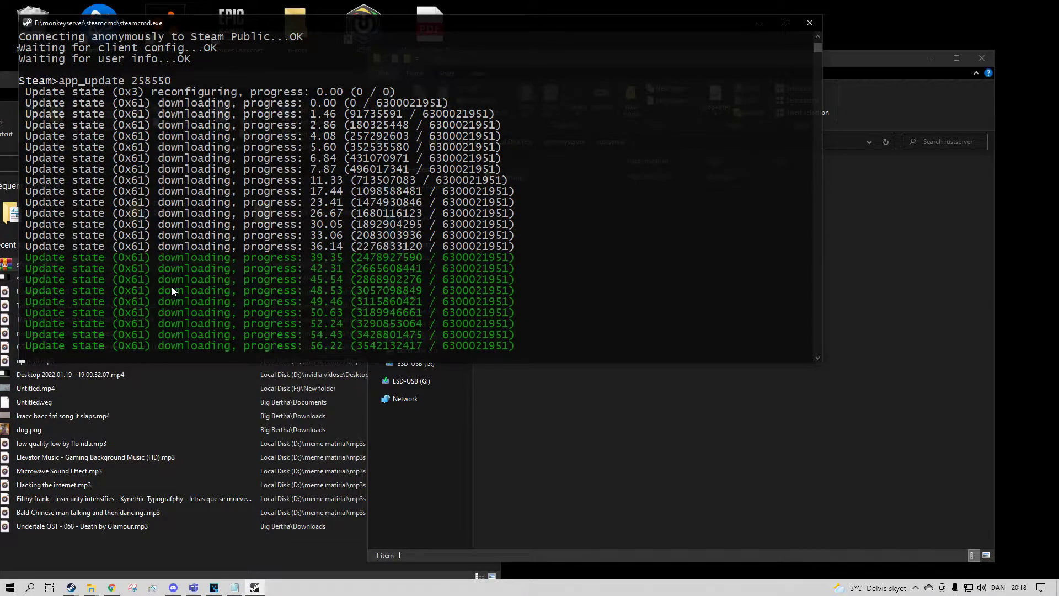
Step: Set the console's popup background colour to white
right_click(177, 25)
click(210, 130)
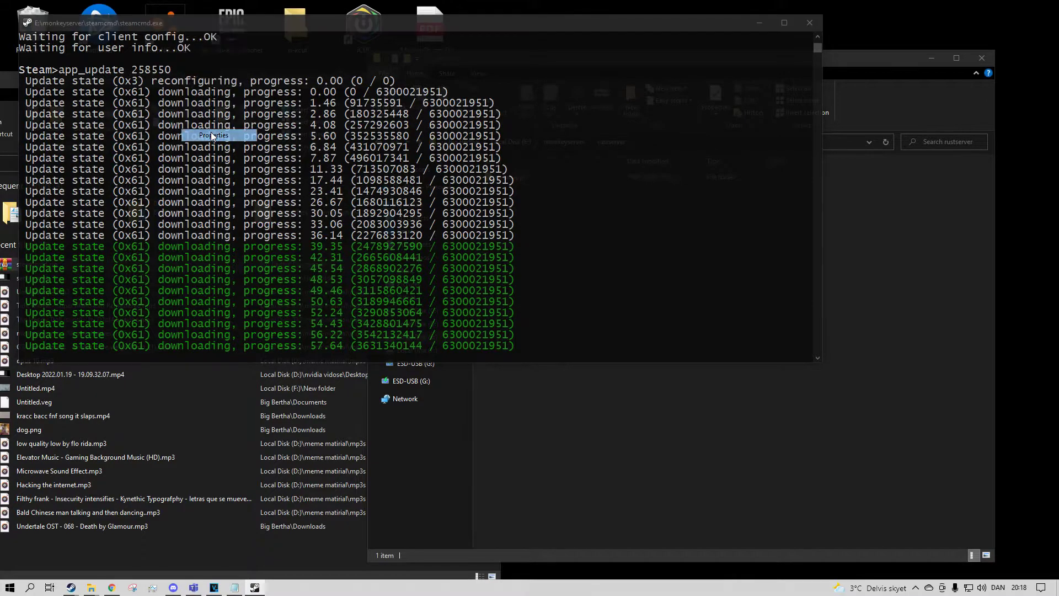
click(157, 51)
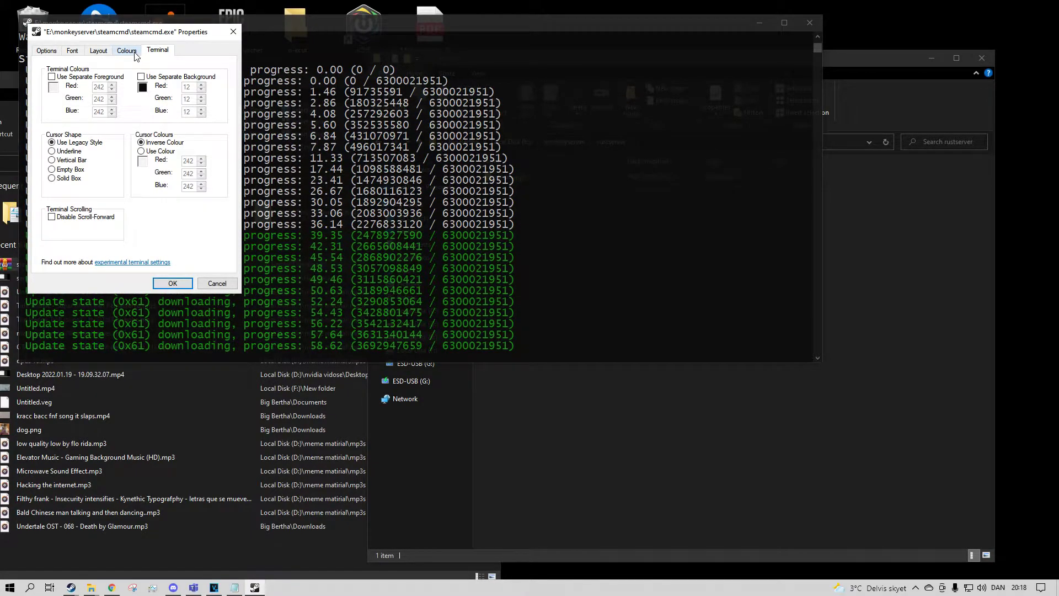
click(134, 53)
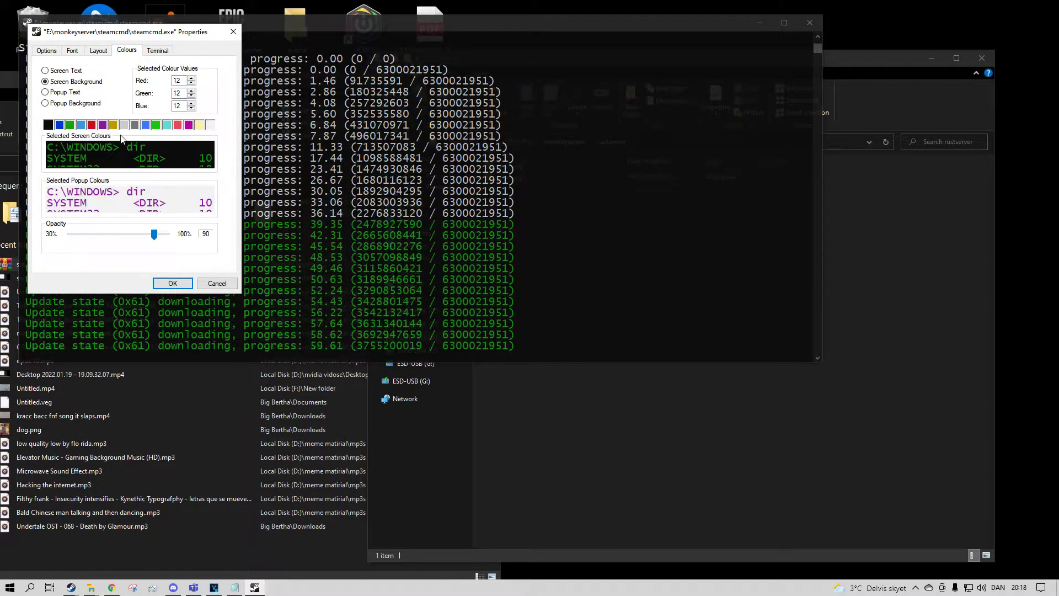
click(46, 103)
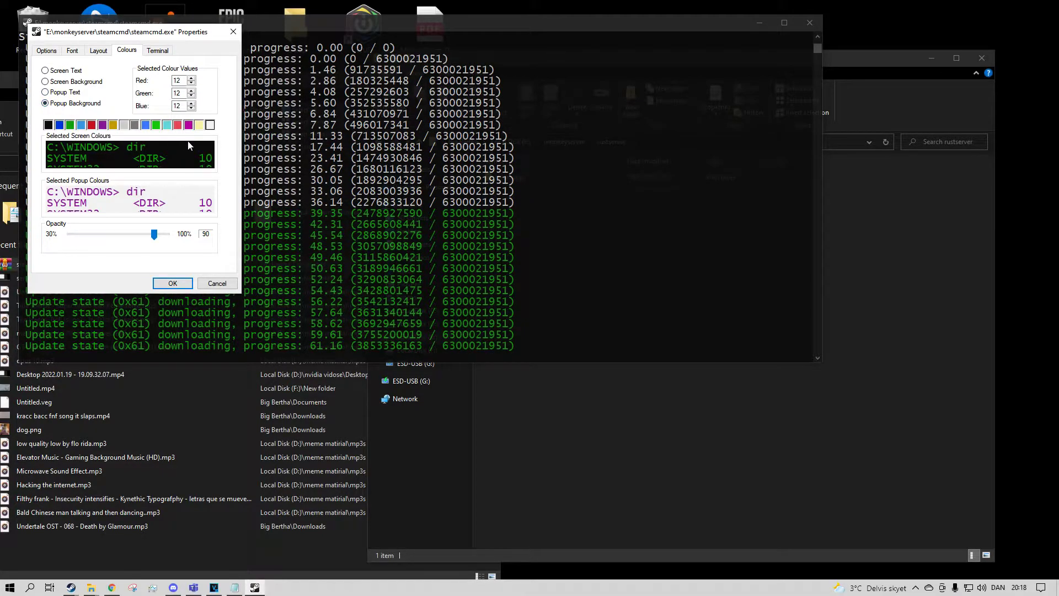
click(47, 125)
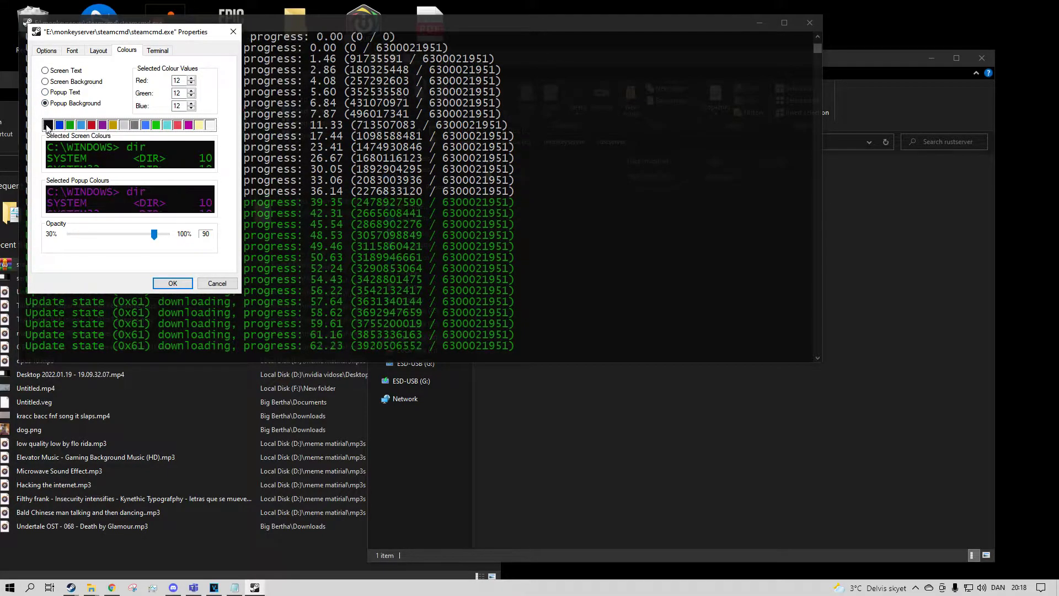
click(210, 125)
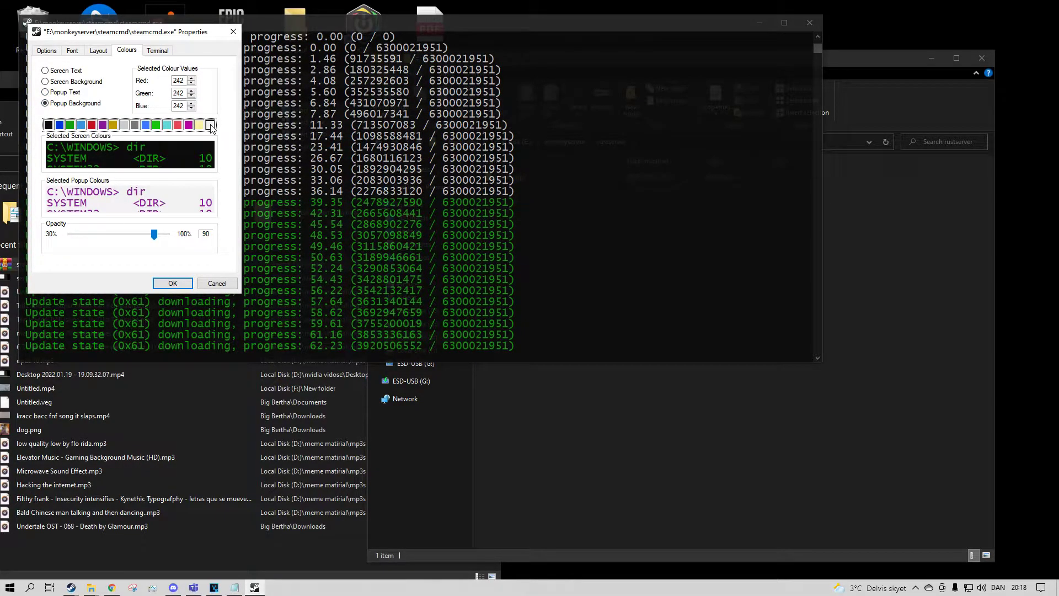
click(172, 283)
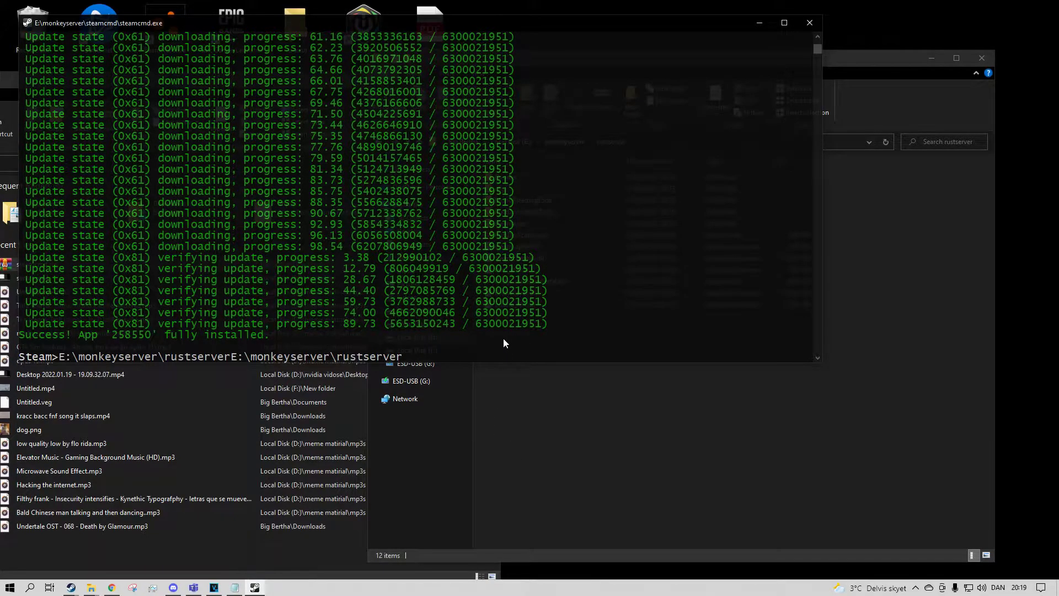
Step: After app 258550 installs, clear the prompt and enter quit to exit SteamCMD
text(quti)
key(BackSpace)
key(BackSpace)
key(BackSpace)
key(BackSpace)
key(BackSpace)
key(BackSpace)
key(BackSpace)
key(BackSpace)
key(BackSpace)
key(BackSpace)
key(BackSpace)
key(BackSpace)
key(BackSpace)
key(BackSpace)
key(BackSpace)
key(BackSpace)
key(BackSpace)
key(BackSpace)
key(BackSpace)
key(BackSpace)
key(BackSpace)
key(BackSpace)
key(BackSpace)
key(BackSpace)
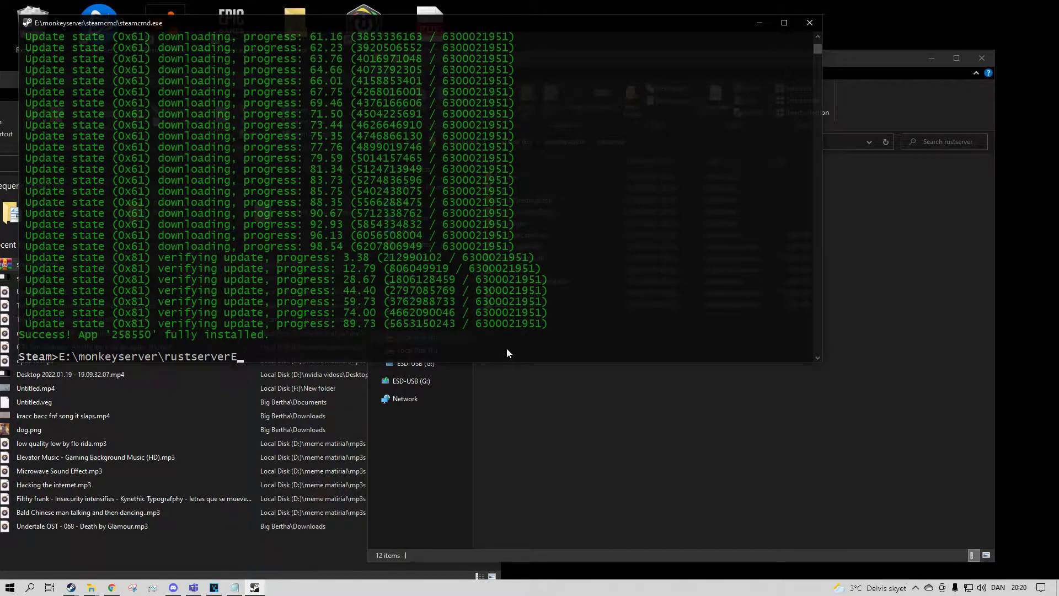
key(BackSpace)
key(BackSpace)
key(BackSpace)
key(BackSpace)
key(BackSpace)
key(BackSpace)
key(BackSpace)
key(BackSpace)
key(BackSpace)
key(BackSpace)
key(BackSpace)
key(BackSpace)
key(BackSpace)
key(BackSpace)
key(BackSpace)
key(BackSpace)
key(BackSpace)
key(BackSpace)
key(BackSpace)
key(BackSpace)
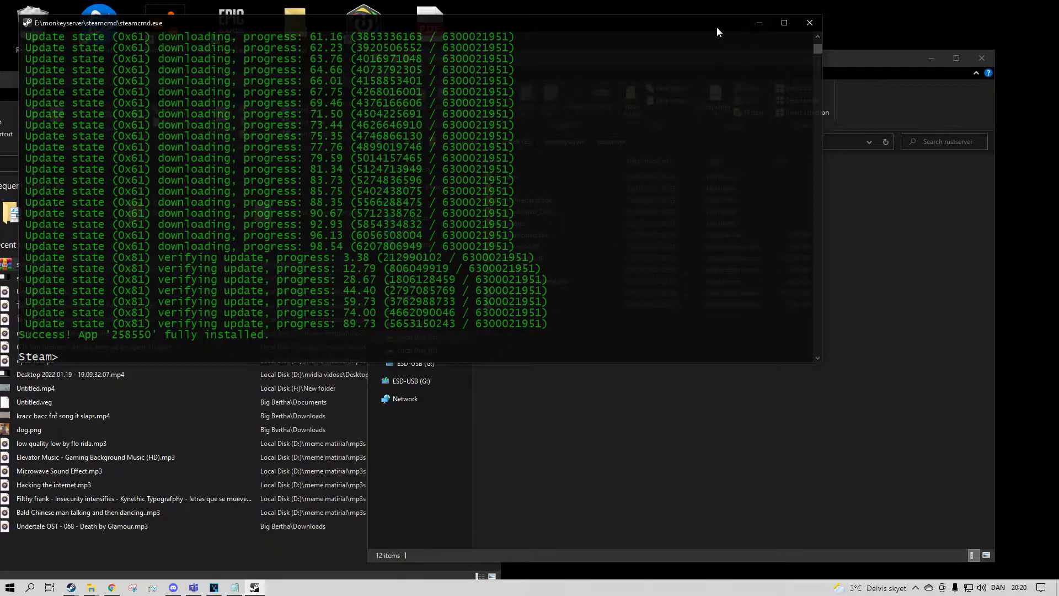
drag(720, 32, 748, 60)
text(qu)
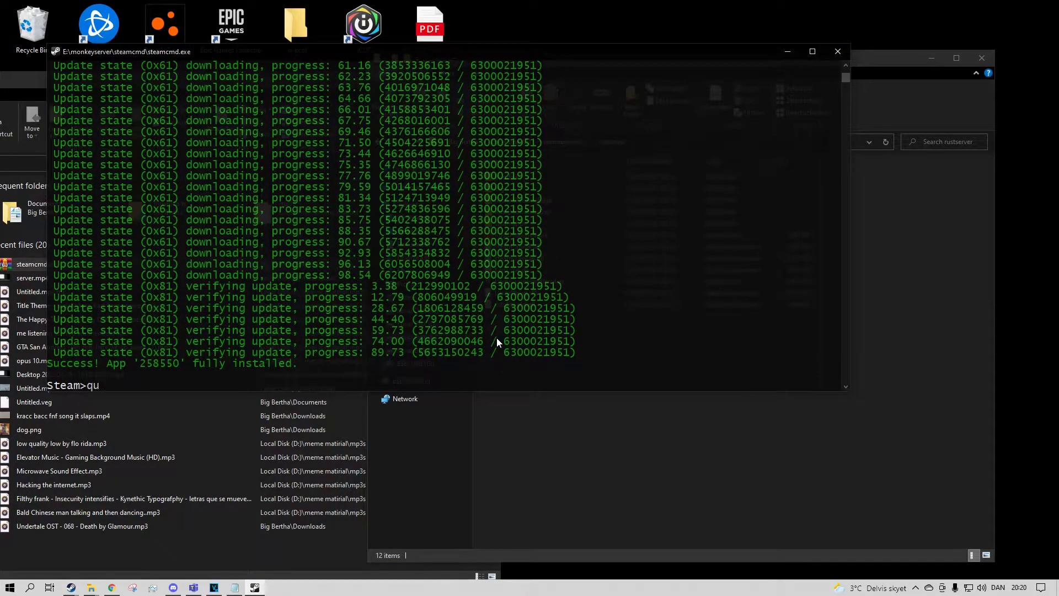
text(it)
key(Return)
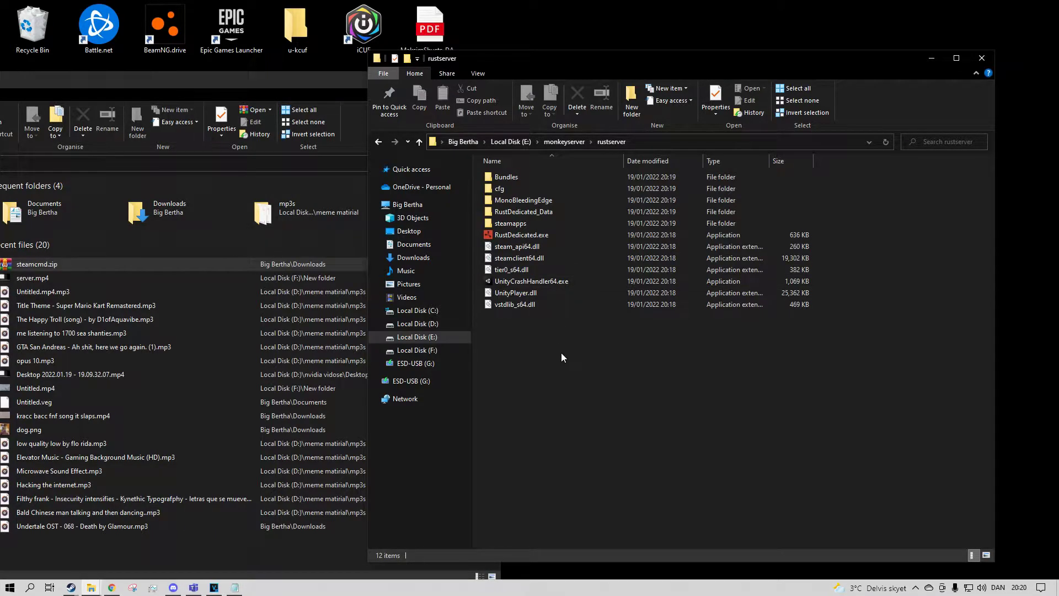
Step: Create a new Word document in rustserver and rename it start.bat, accepting the extension change
right_click(561, 352)
mouse_move(600, 472)
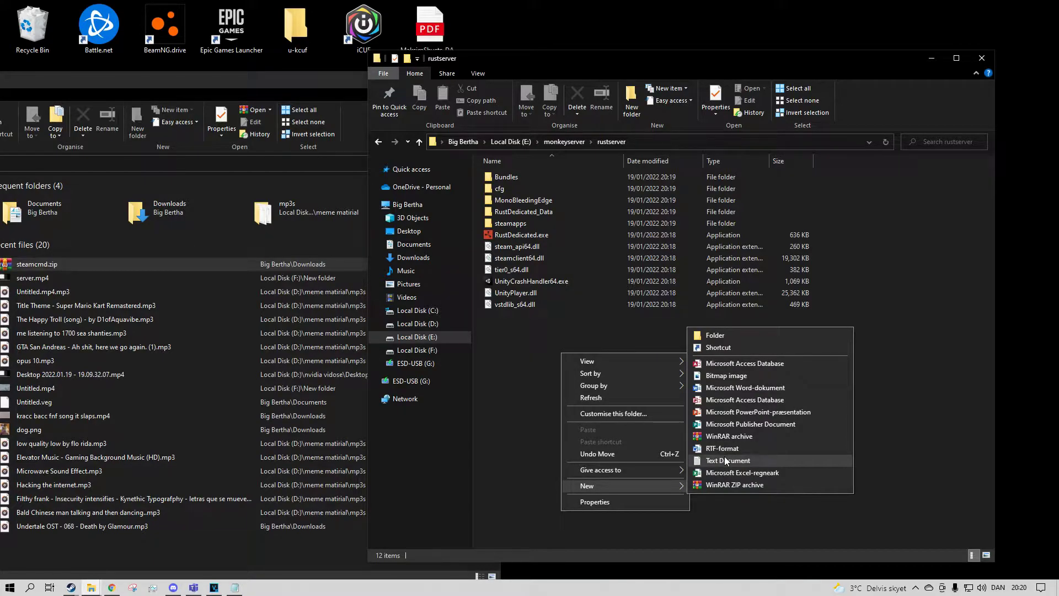
click(728, 387)
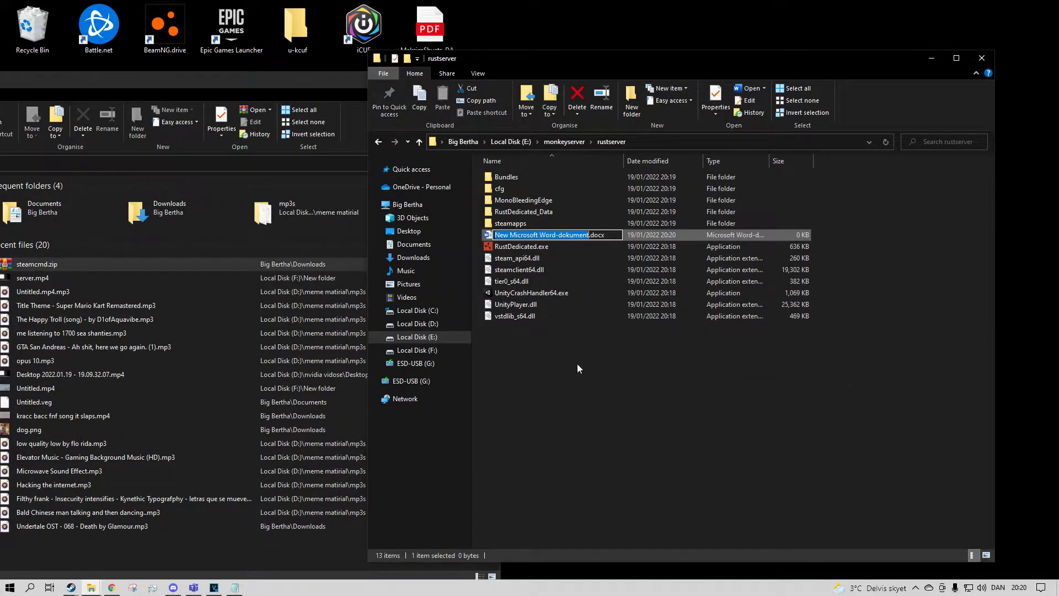
text(start)
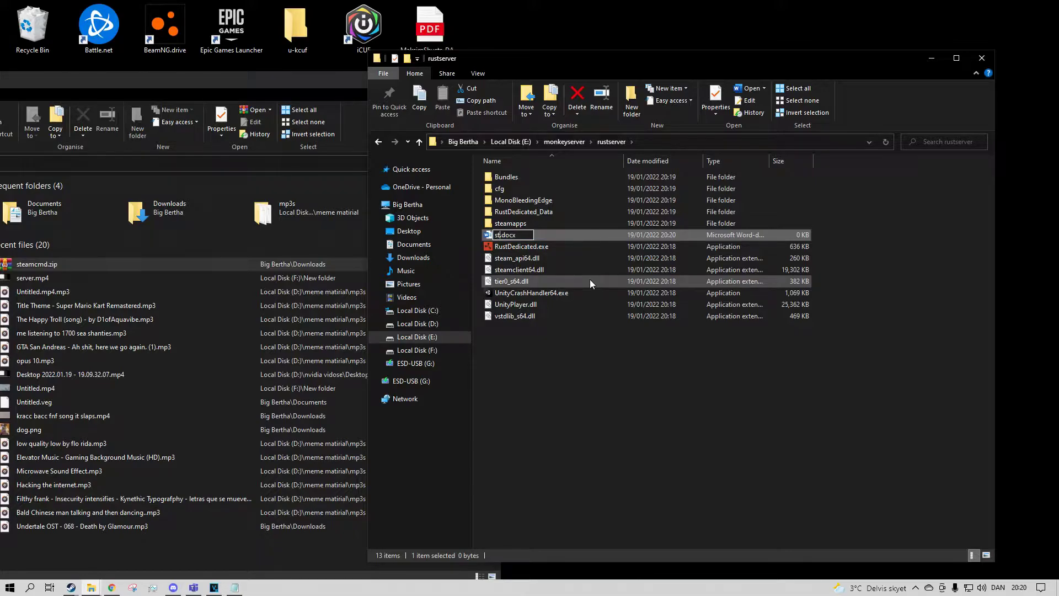
key(Delete)
key(Delete)
key(Delete)
key(Delete)
text(bat)
key(Return)
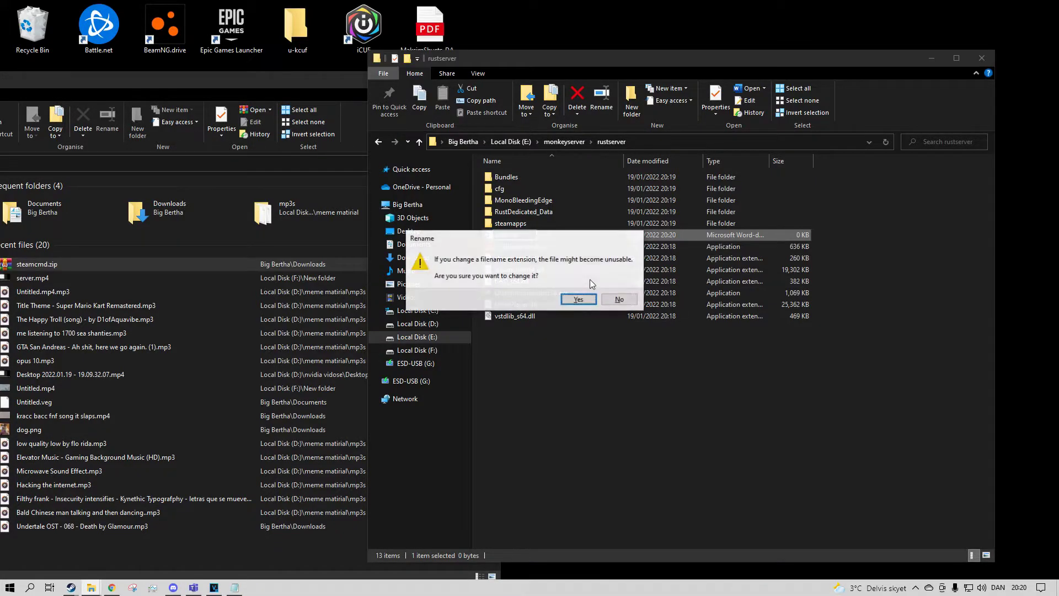
click(588, 299)
Step: Open start.bat in Notepad for editing
click(570, 304)
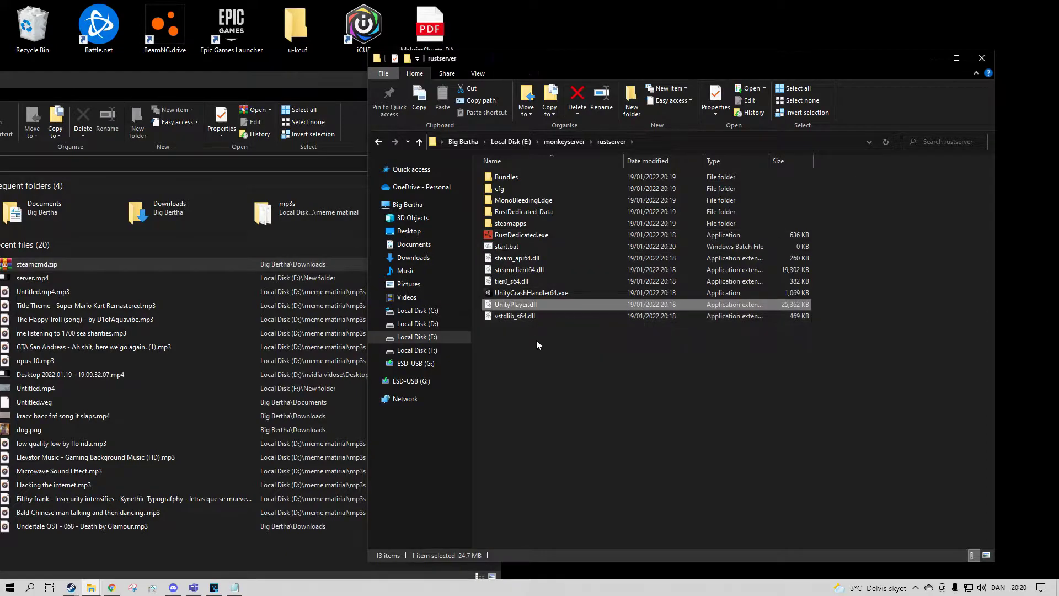
click(524, 246)
click(531, 237)
right_click(524, 246)
key(Escape)
right_click(507, 246)
click(529, 261)
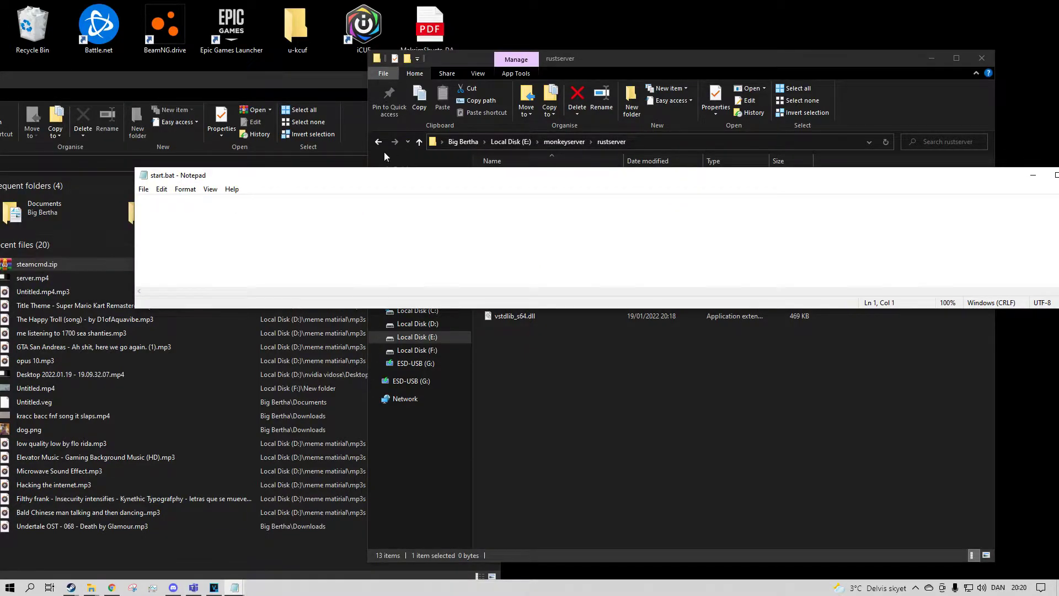
Step: Close the Quick access window and arrange Notepad and the rustserver folder side by side
click(187, 77)
key(alt+F4)
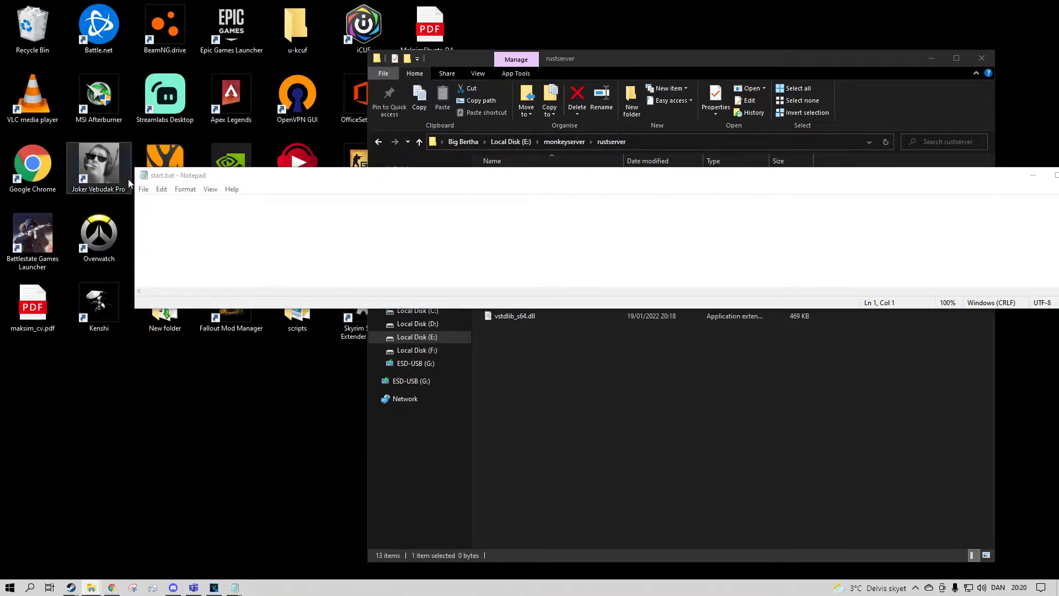
drag(338, 177, 643, 140)
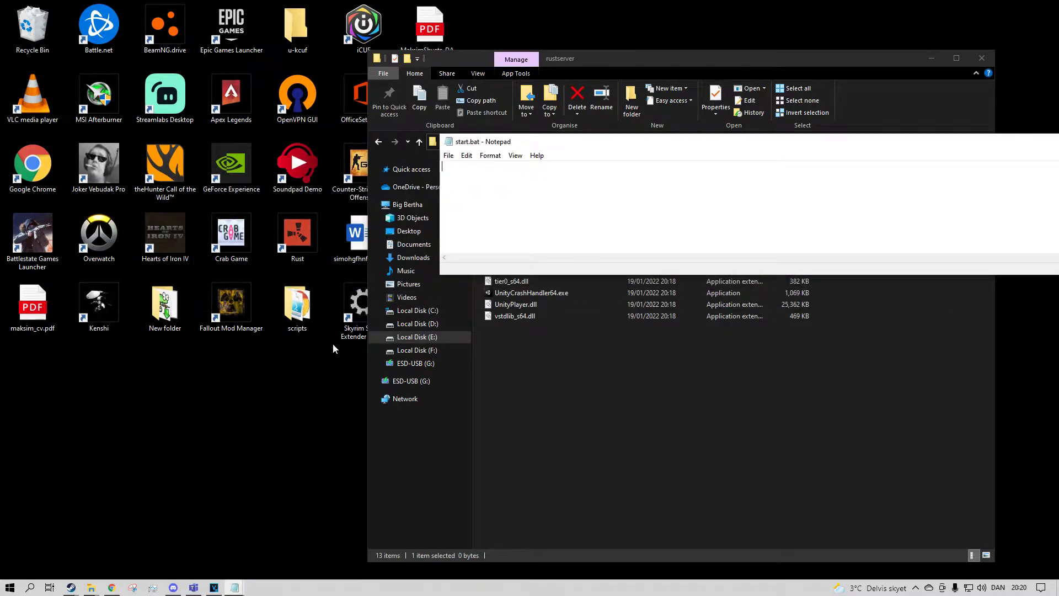
click(612, 62)
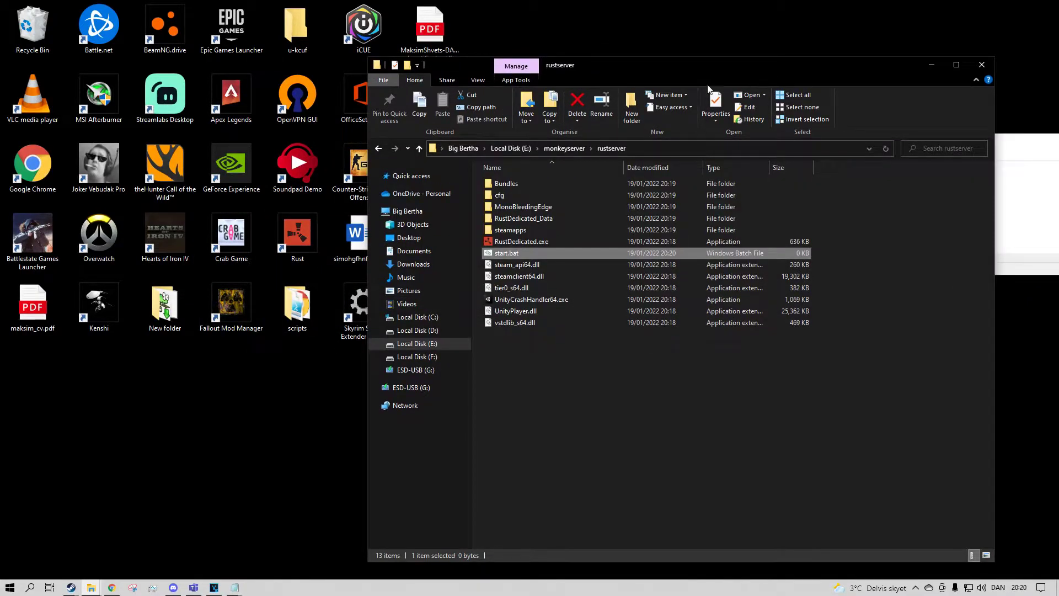
drag(632, 69, 829, 60)
Step: Open the old desktop server's start.bat for editing, closing the duplicate empty window
right_click(401, 216)
click(419, 221)
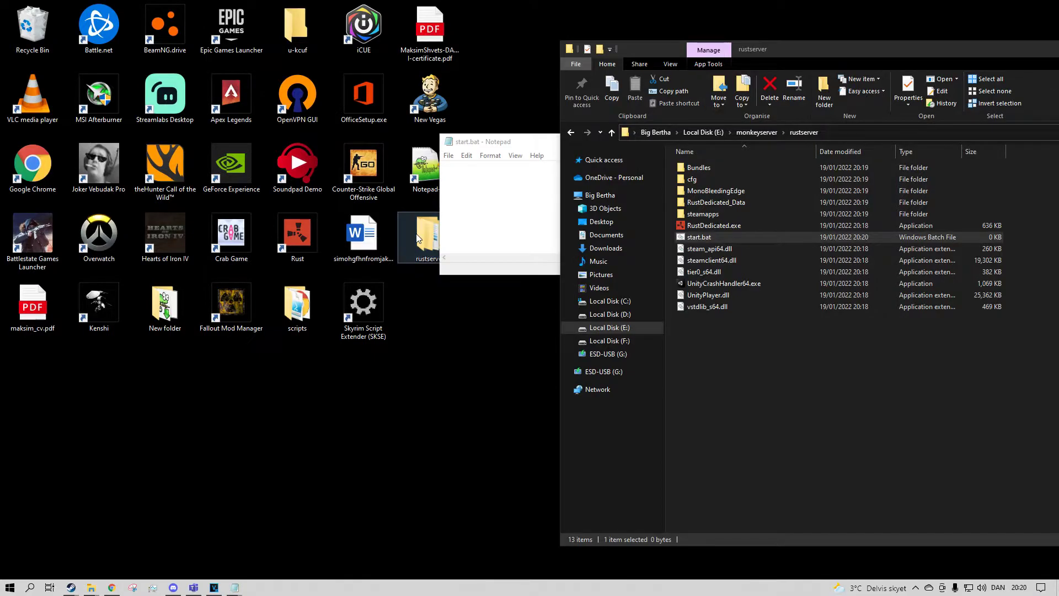
double_click(157, 128)
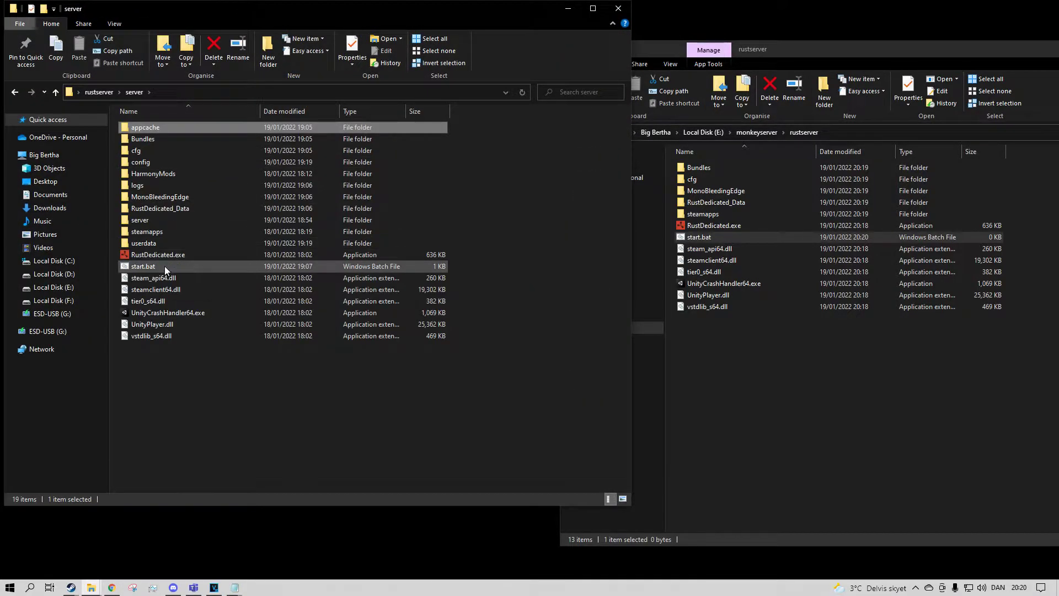
right_click(164, 267)
click(235, 587)
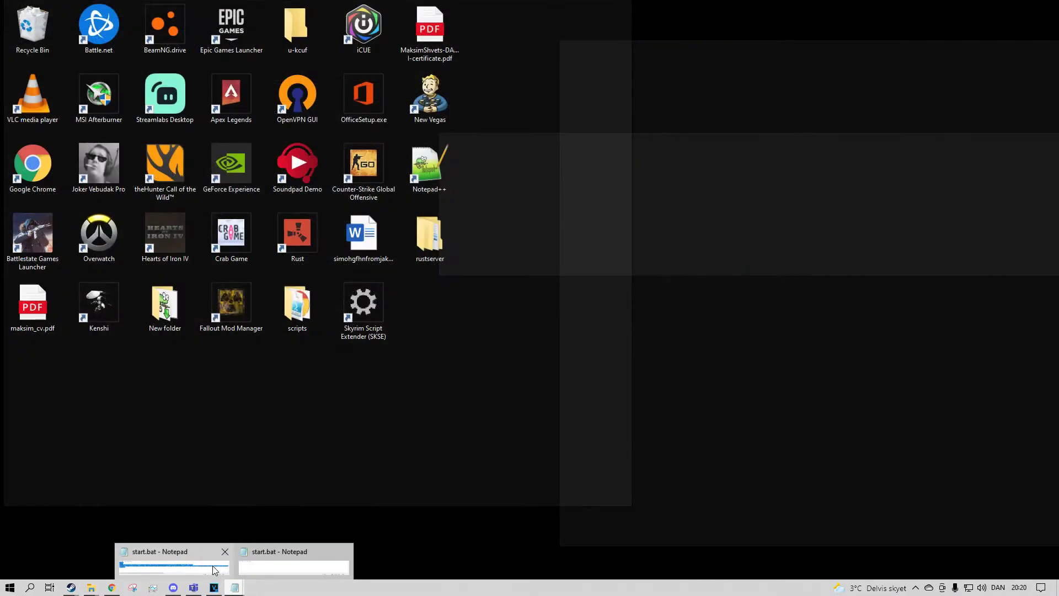
click(225, 551)
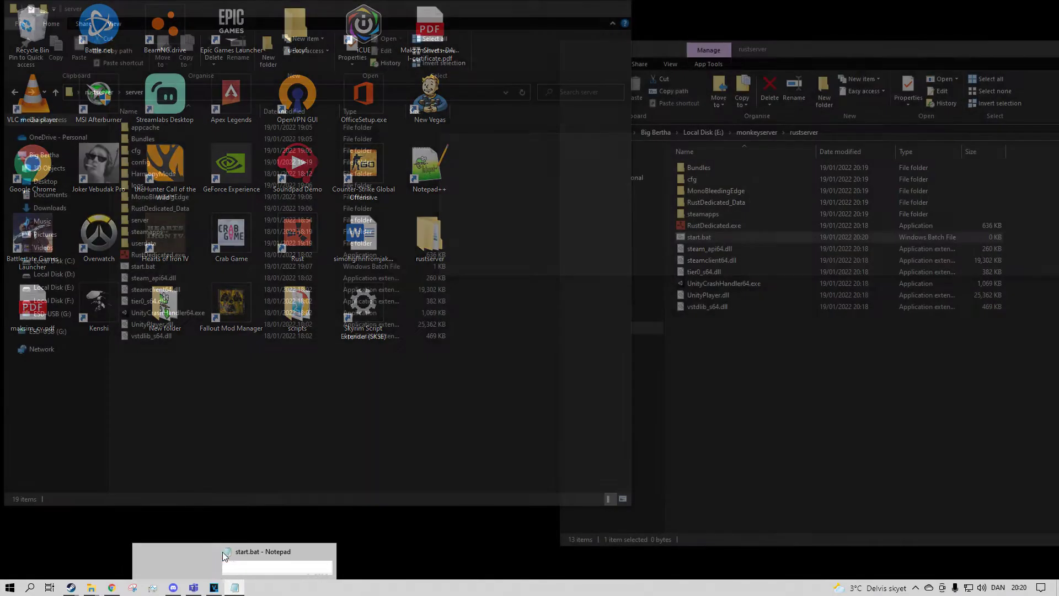
right_click(162, 270)
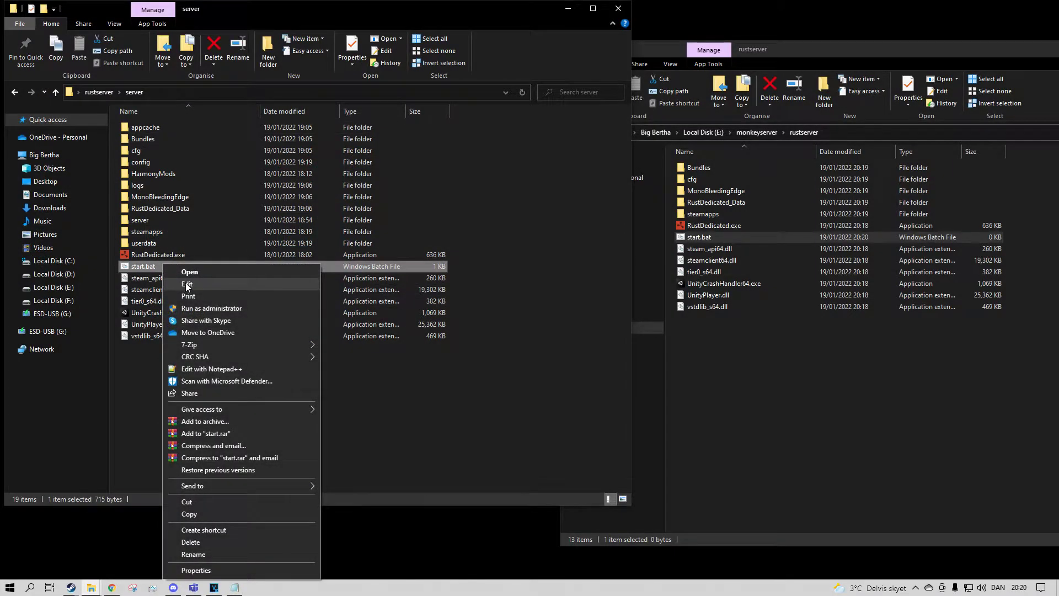
key(Escape)
drag(1014, 47, 756, 57)
click(567, 9)
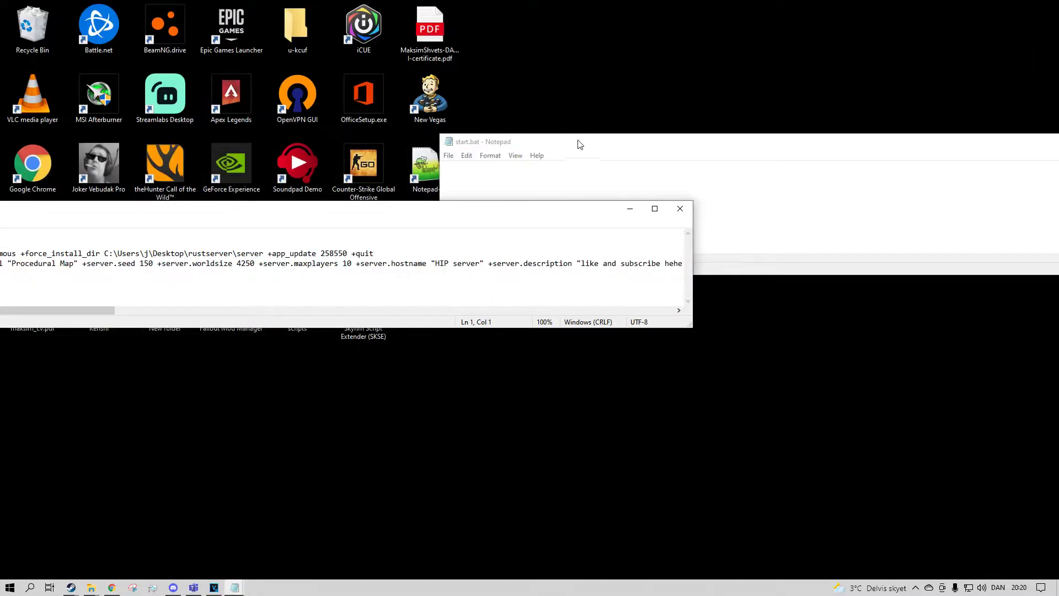
Step: Copy the old launch script and paste it into the new start.bat
key(ctrl+a)
key(ctrl+c)
click(535, 176)
key(ctrl+v)
click(336, 219)
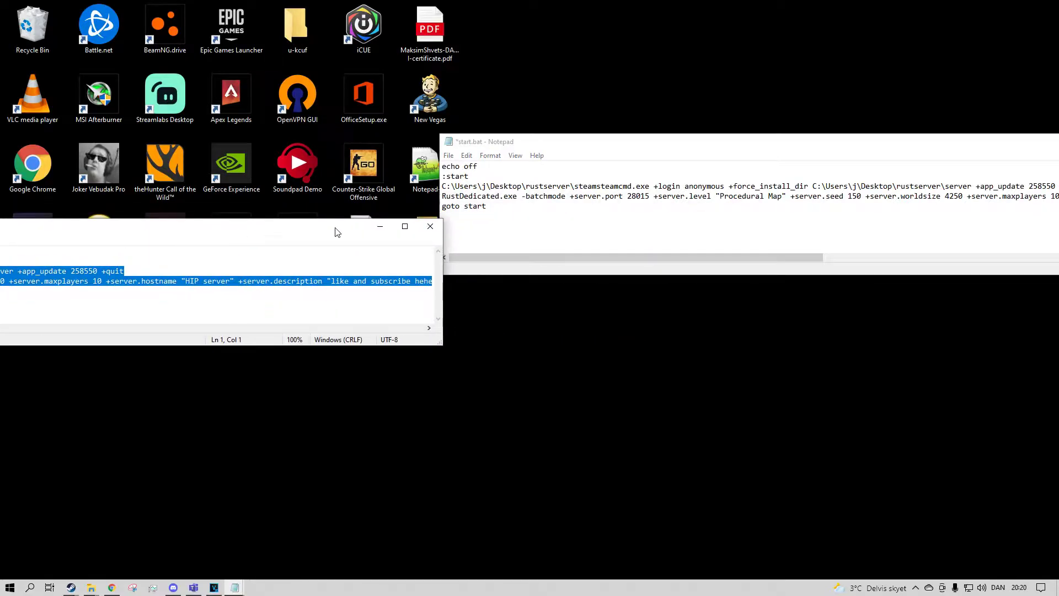
click(380, 226)
Step: Replace line 3's install directory with the E:\monkeyserver\rustserver path and save start.bat
mouse_move(91, 588)
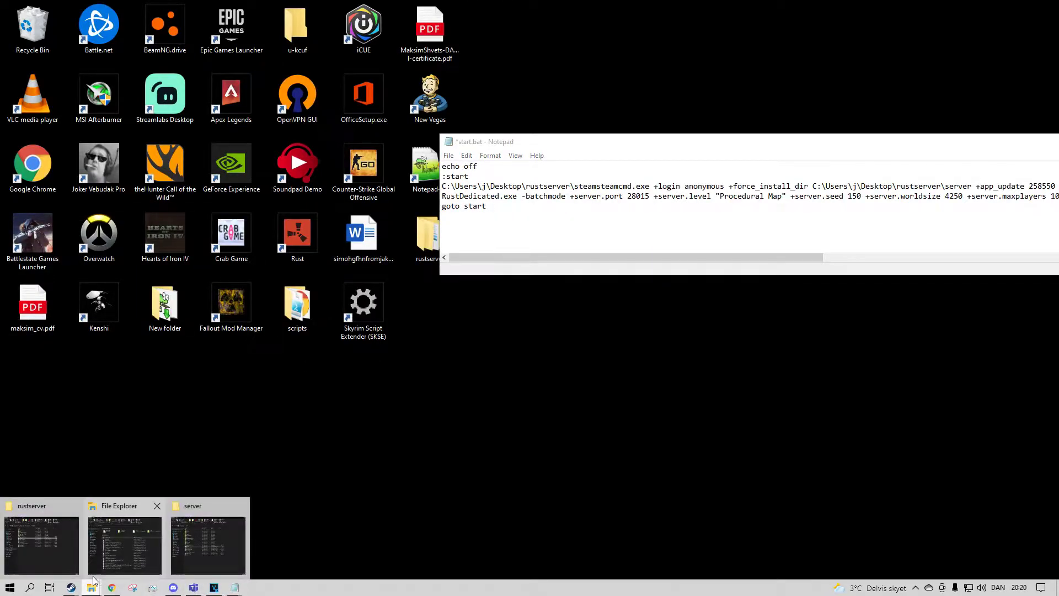
mouse_move(176, 545)
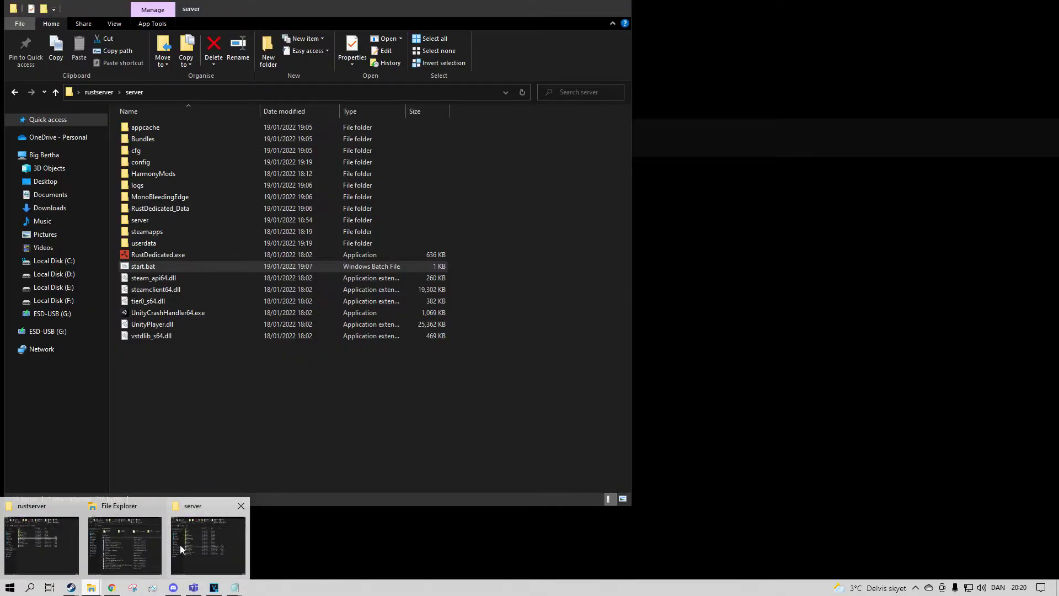
mouse_move(41, 545)
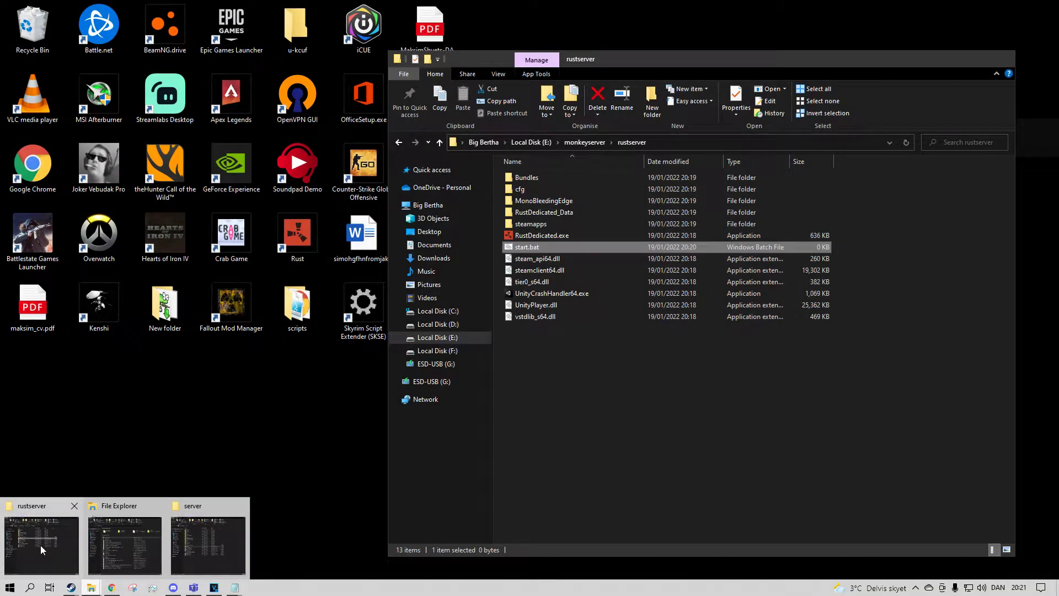
click(41, 545)
drag(648, 59, 175, 126)
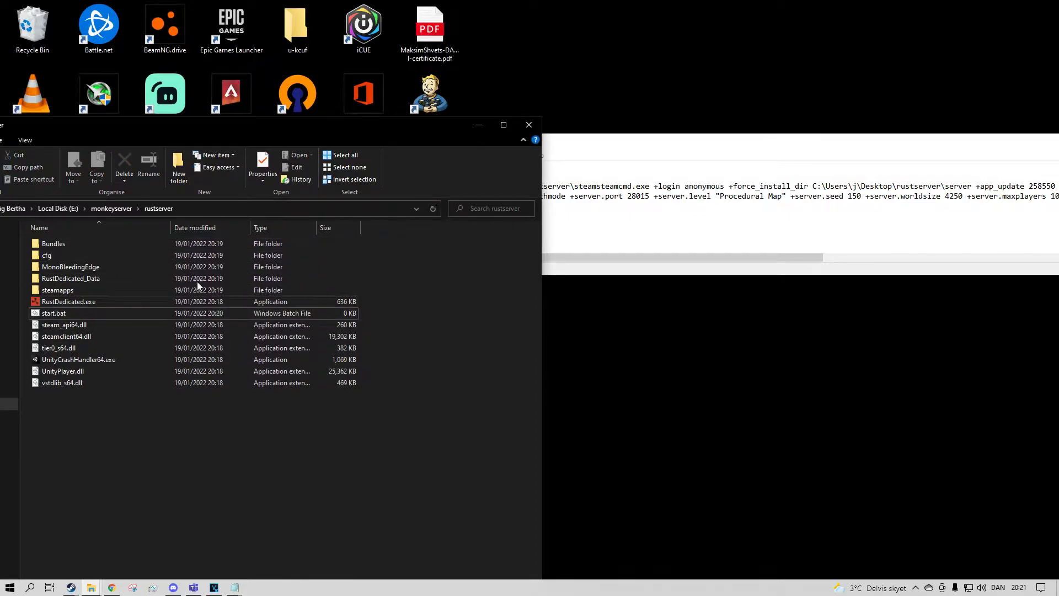
click(199, 208)
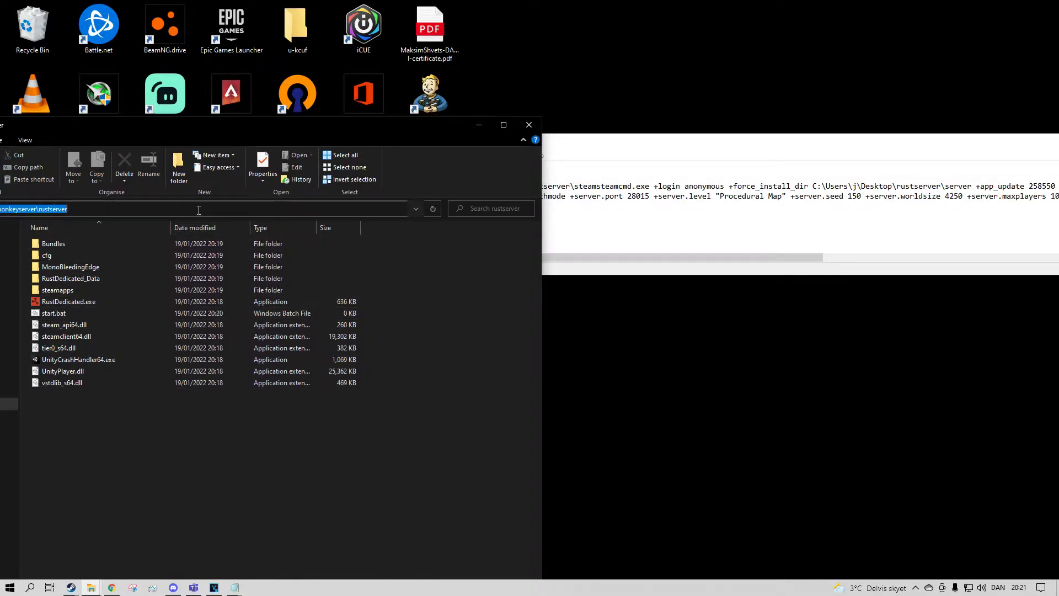
drag(813, 186, 972, 185)
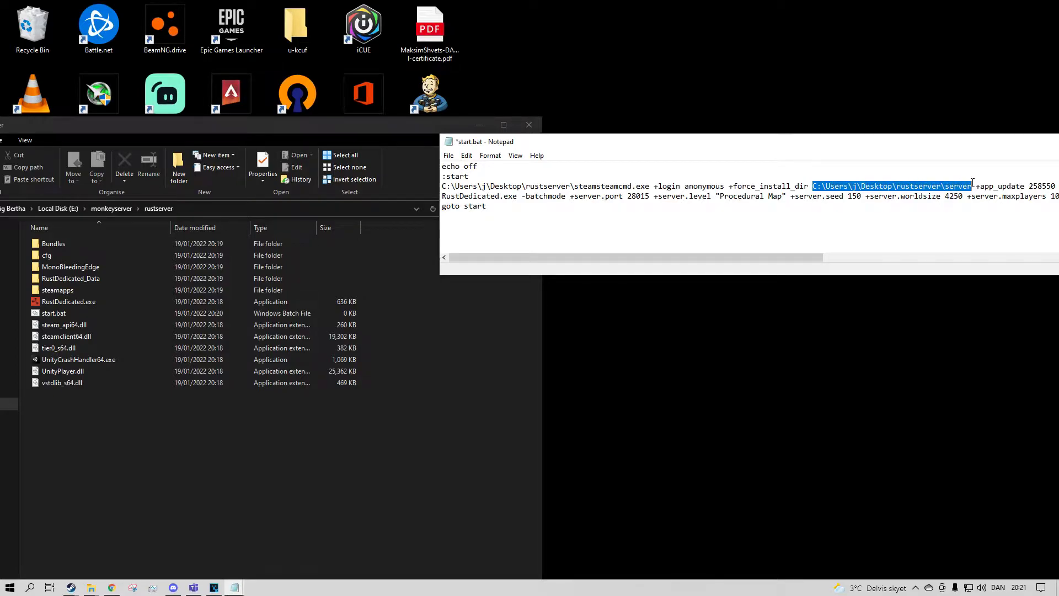
key(ctrl+v)
key(ctrl+s)
Step: Copy the E:\monkeyserver\ part of the steamcmd folder's address-bar path
click(369, 411)
key(alt+Up)
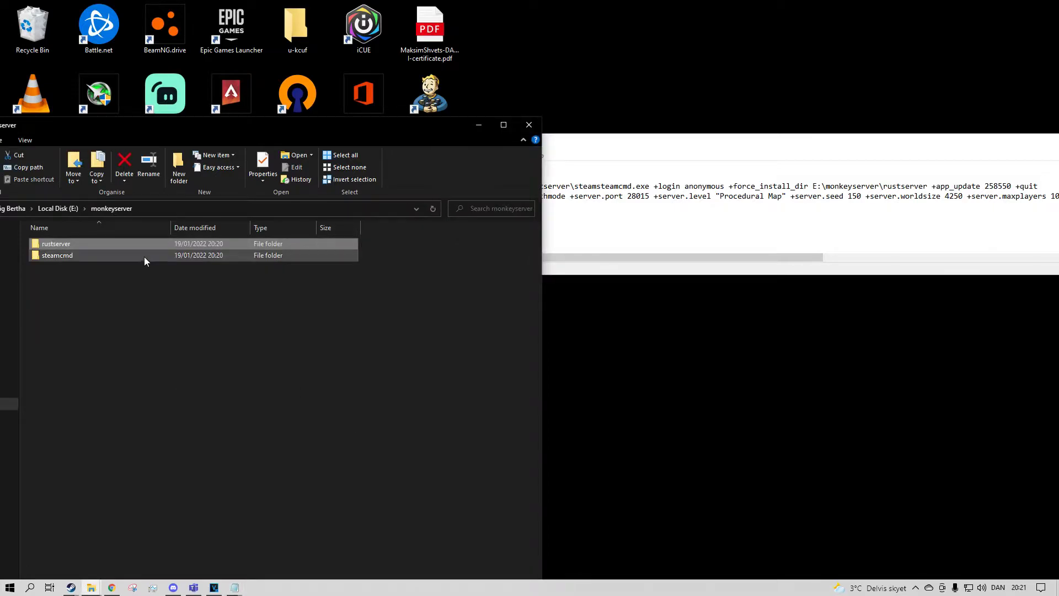
double_click(141, 258)
click(221, 208)
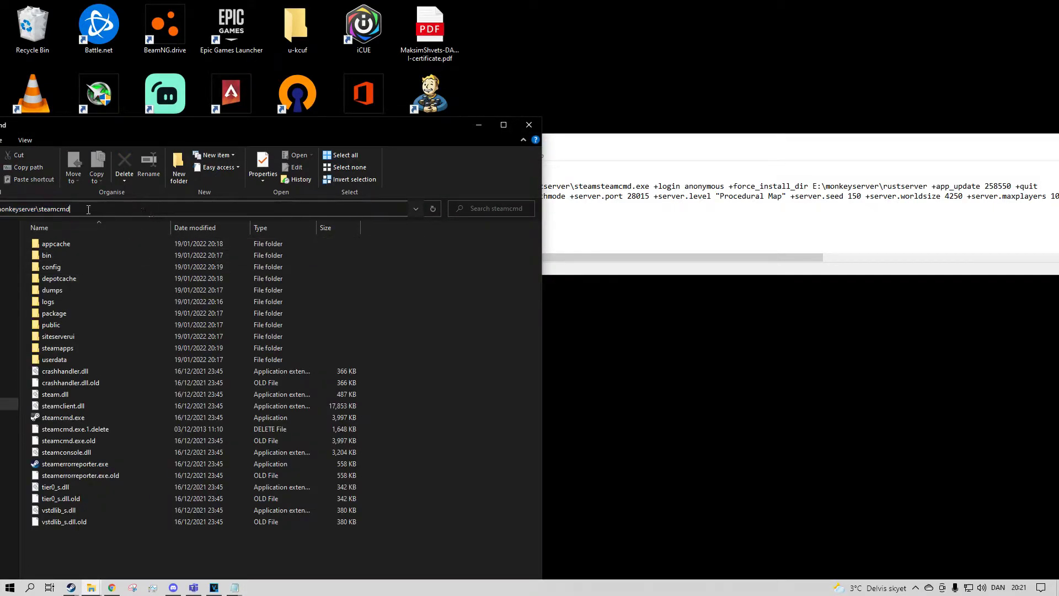
click(679, 144)
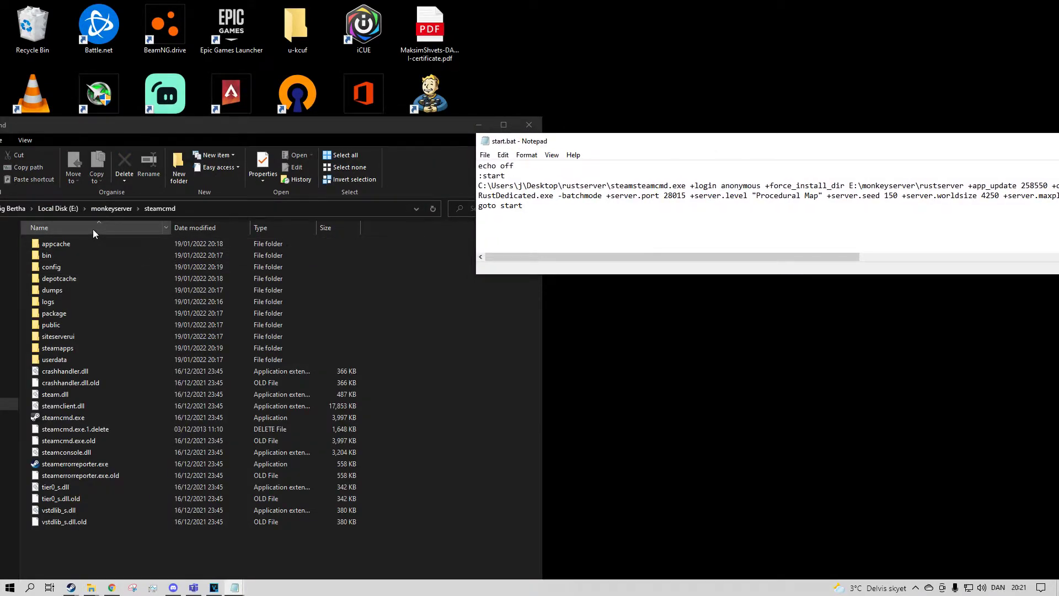
click(85, 210)
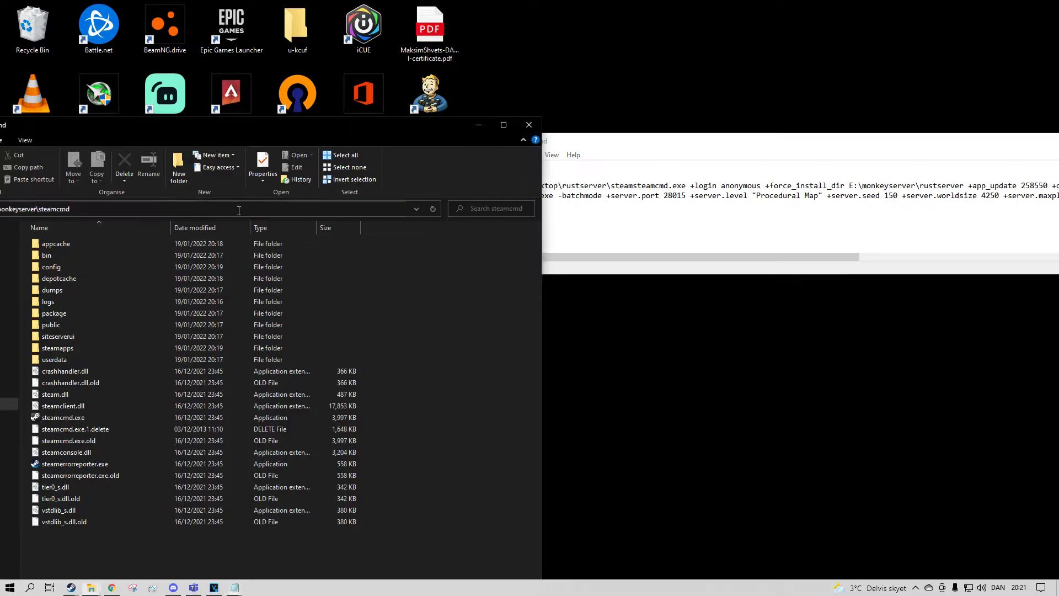
click(38, 210)
key(shift+Home)
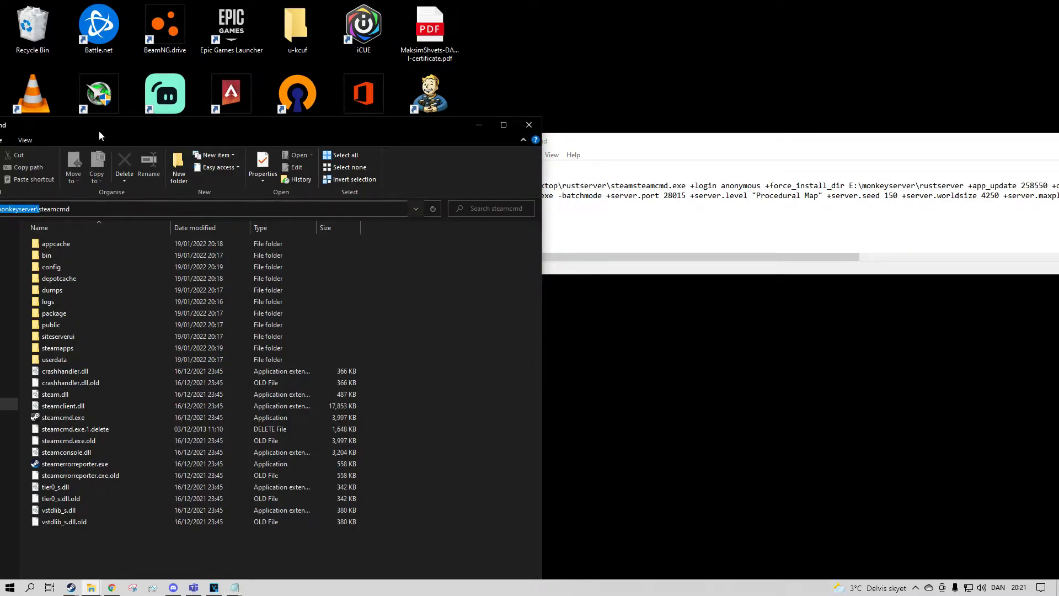
Step: Replace the old C: desktop path on line 3 with E:\monkeyserver\, removing the duplicate backslash
drag(98, 130, 185, 123)
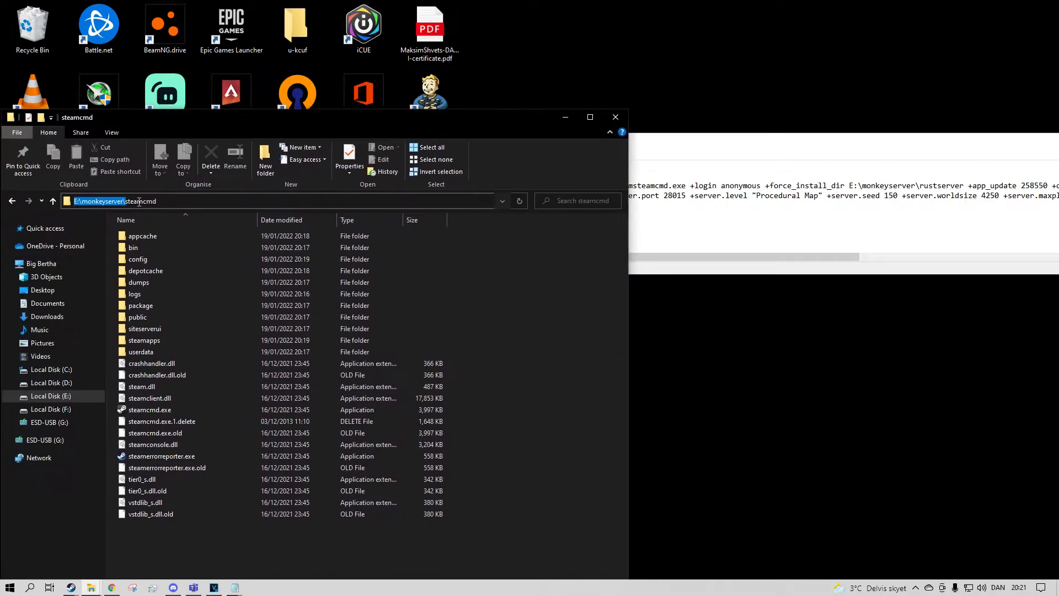
click(697, 158)
drag(606, 188, 479, 185)
key(ctrl+v)
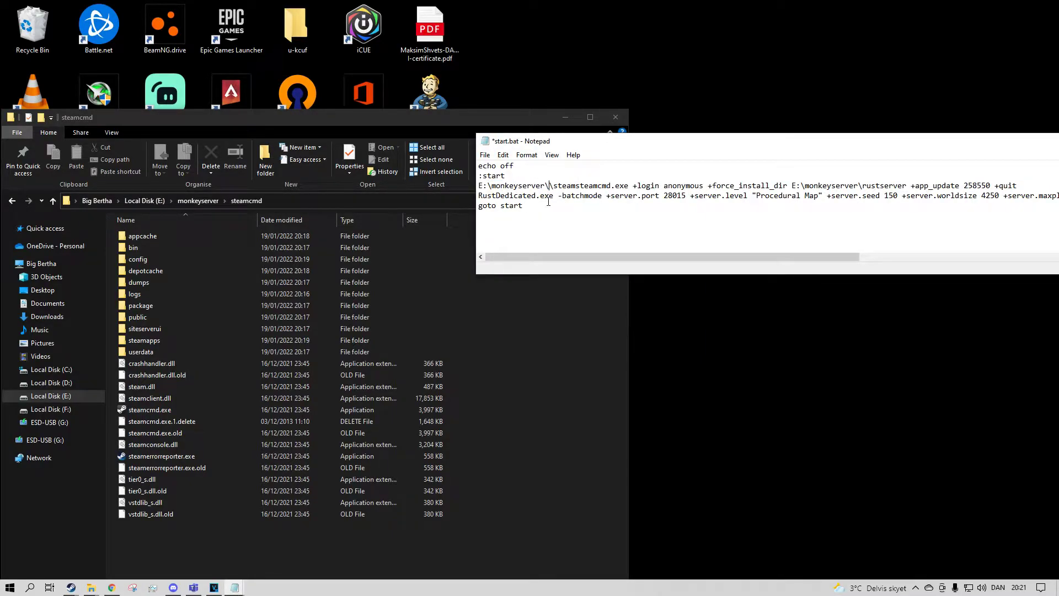
text(\)
key(BackSpace)
click(340, 202)
click(339, 200)
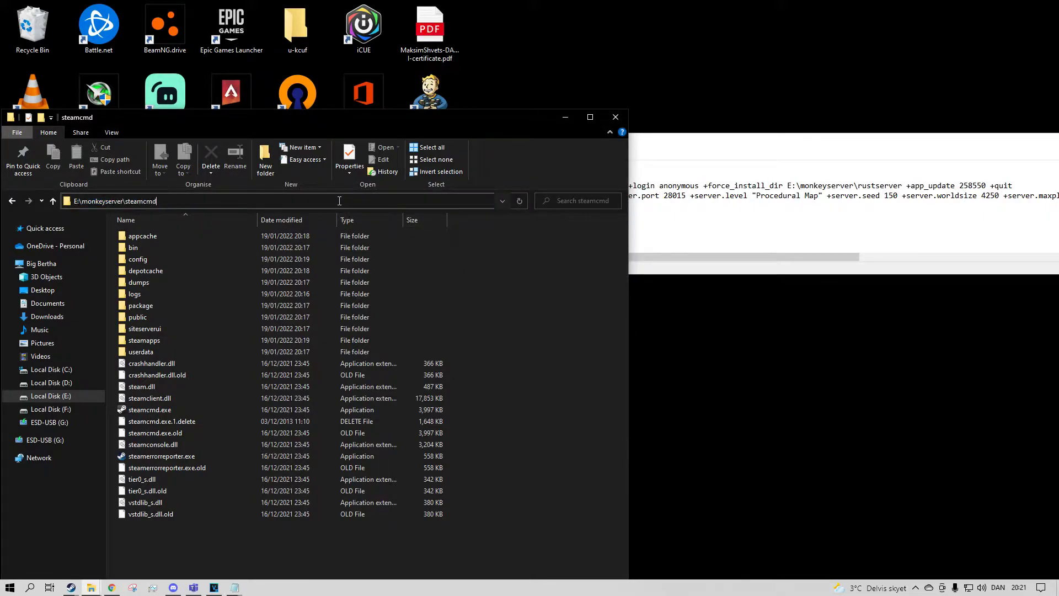
click(683, 195)
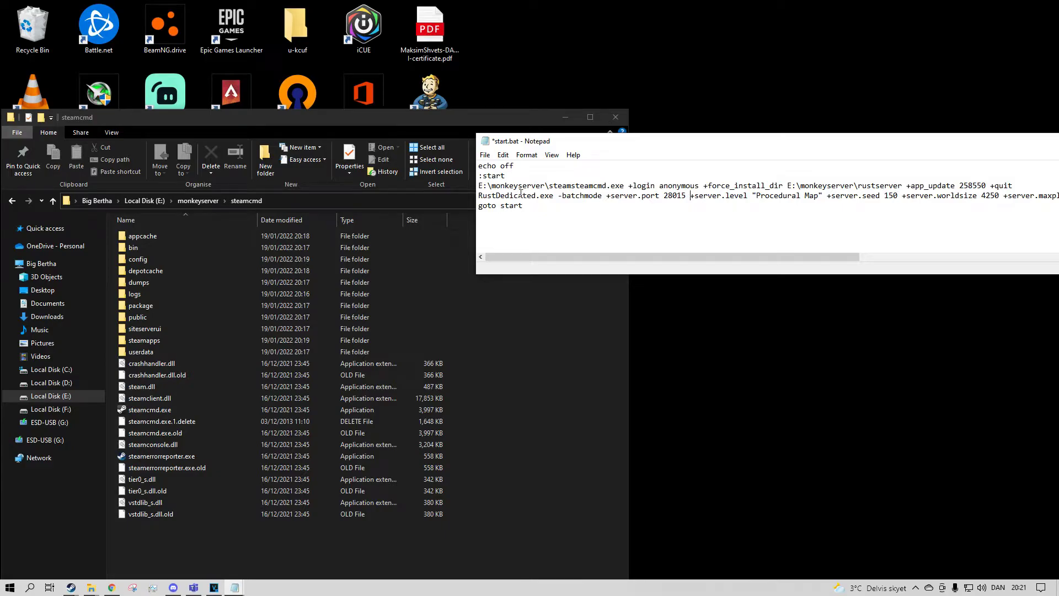